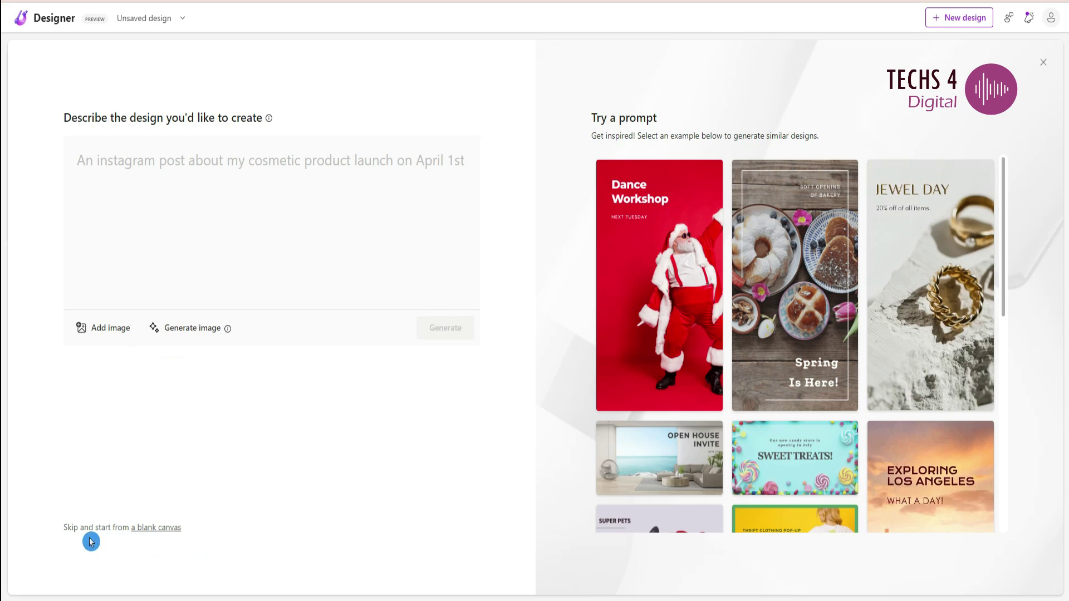
{"action": "left_click", "coordinate": [321, 82]}
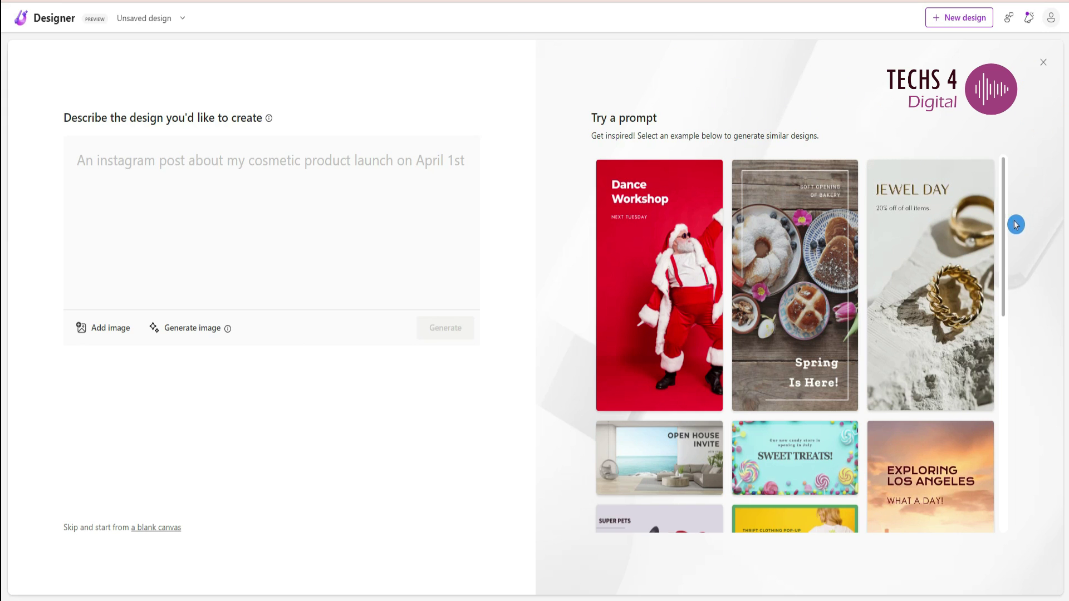
{"action": "scroll", "coordinate": [1016, 224], "scroll_direction": "down", "scroll_amount": 10}
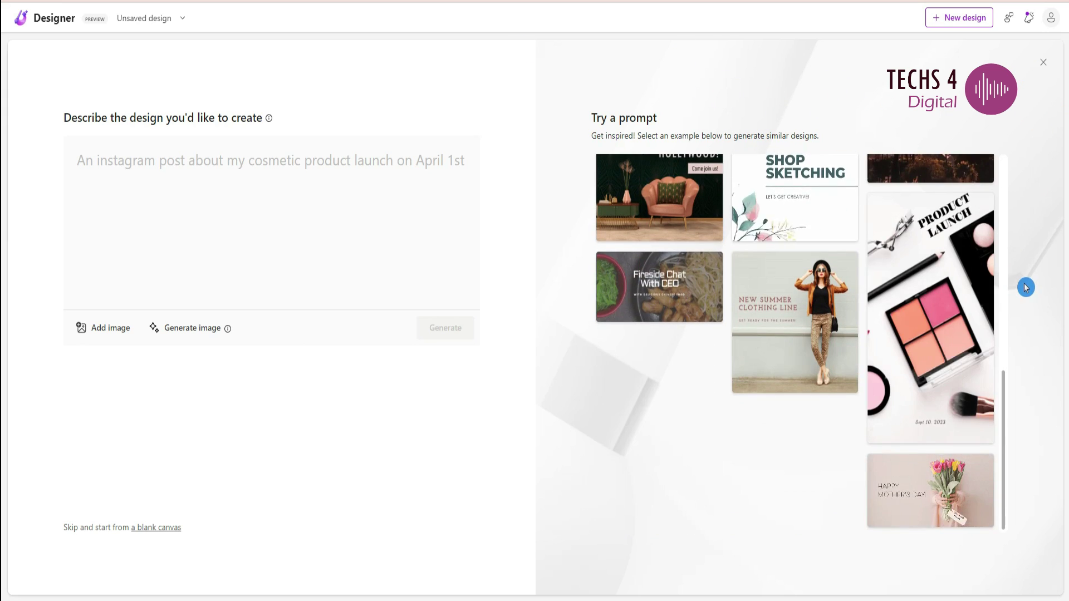
{"action": "mouse_move", "coordinate": [911, 308]}
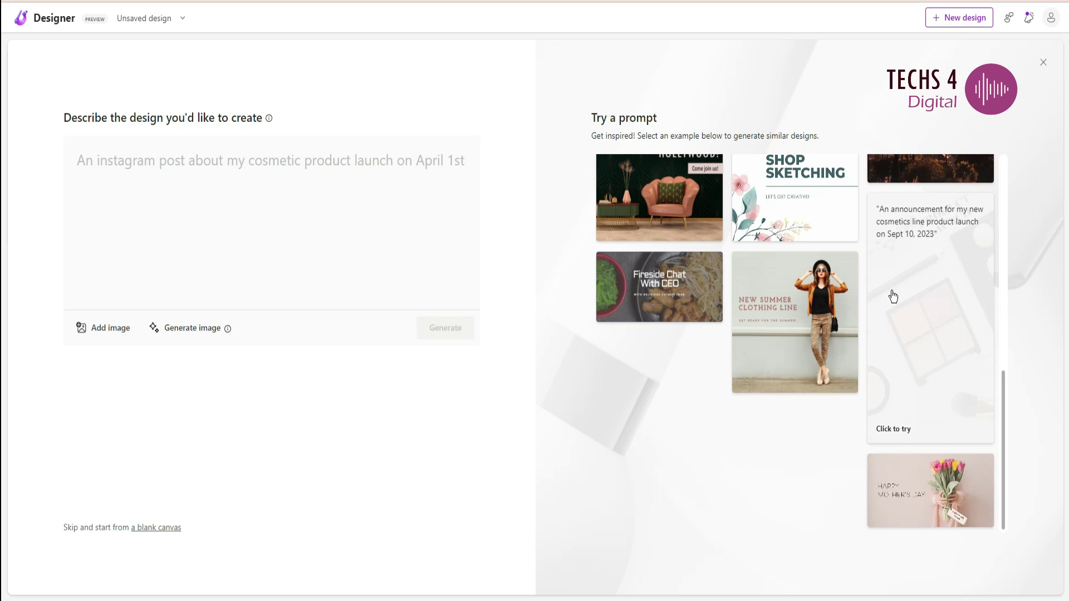
{"action": "scroll", "coordinate": [895, 305], "scroll_direction": "up", "scroll_amount": 7}
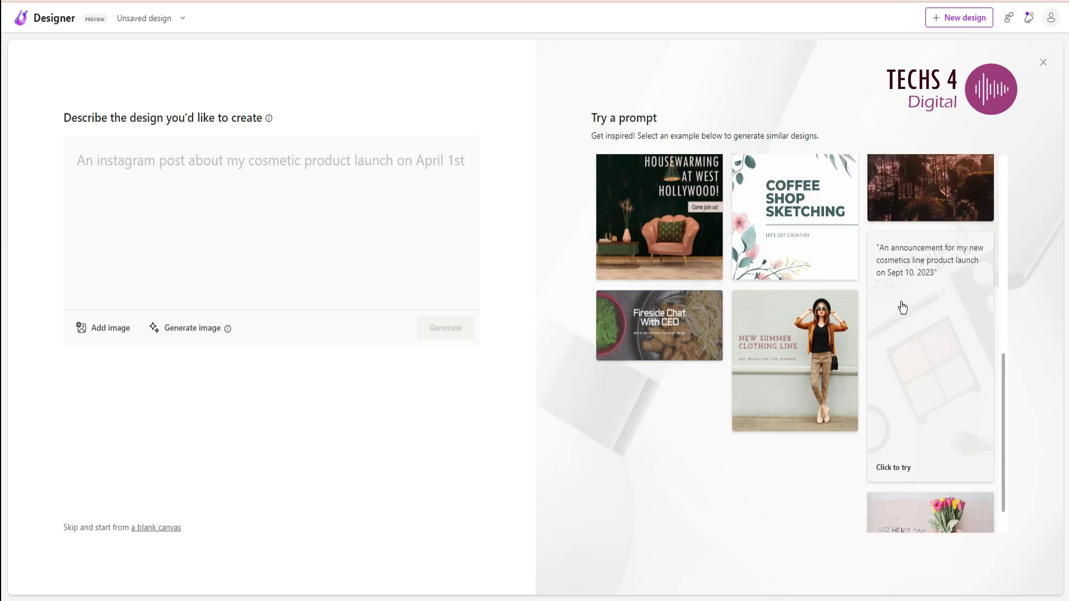
{"action": "mouse_move", "coordinate": [708, 311]}
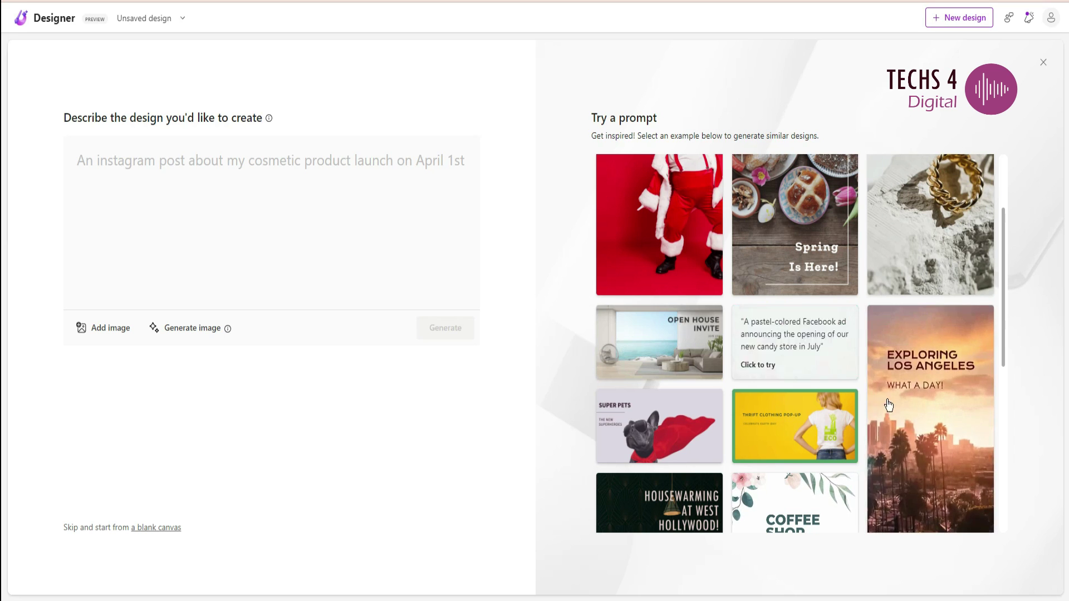
{"action": "scroll", "coordinate": [911, 429], "scroll_direction": "down", "scroll_amount": 3}
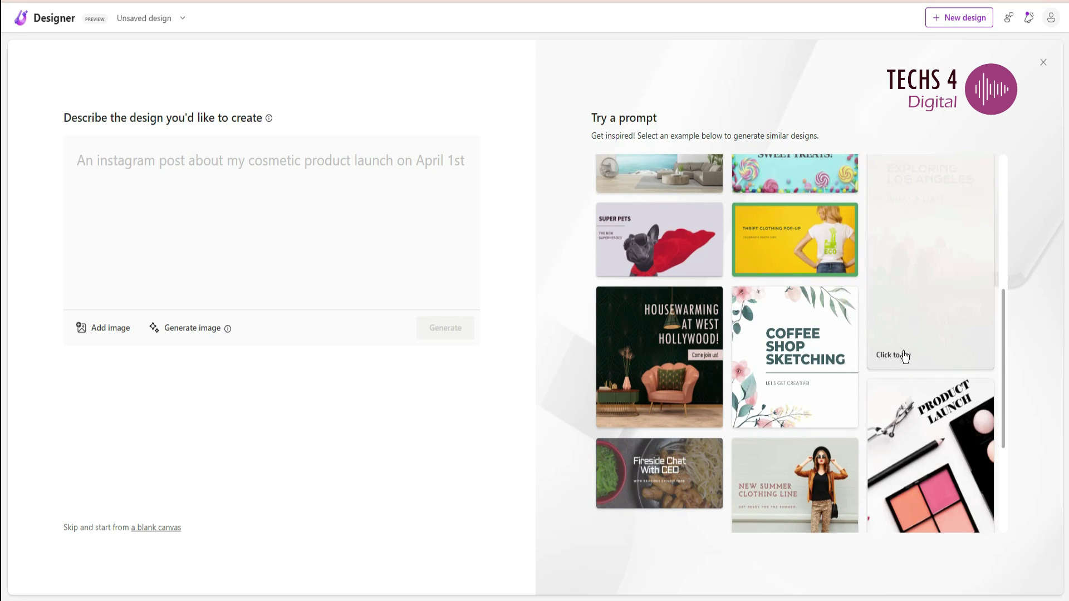
{"action": "scroll", "coordinate": [905, 356], "scroll_direction": "up", "scroll_amount": 3}
{"action": "scroll", "coordinate": [905, 356], "scroll_direction": "down", "scroll_amount": 3}
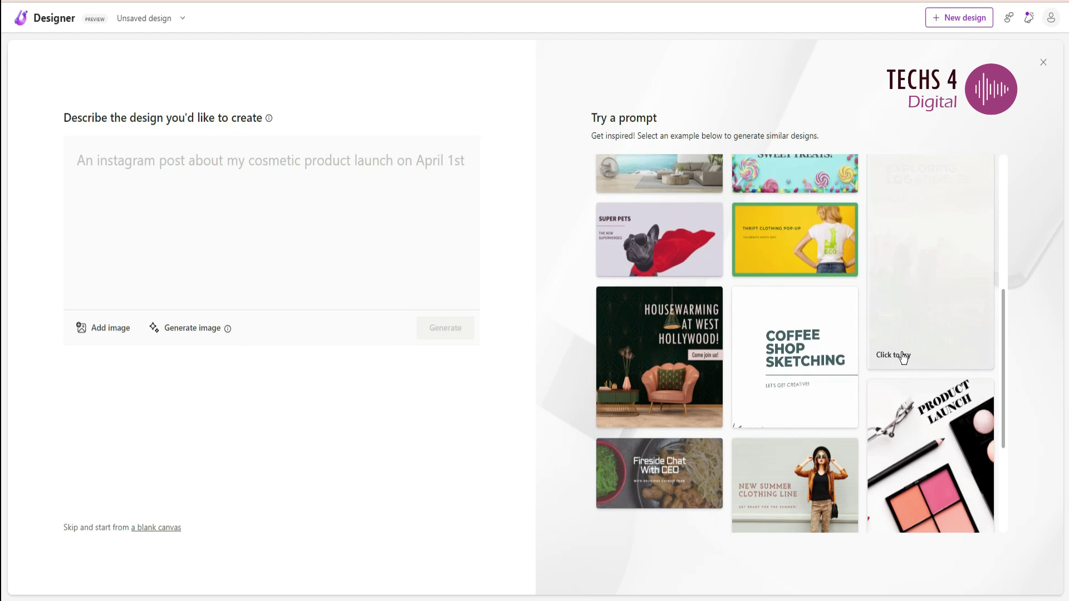
{"action": "scroll", "coordinate": [903, 357], "scroll_direction": "up", "scroll_amount": 3}
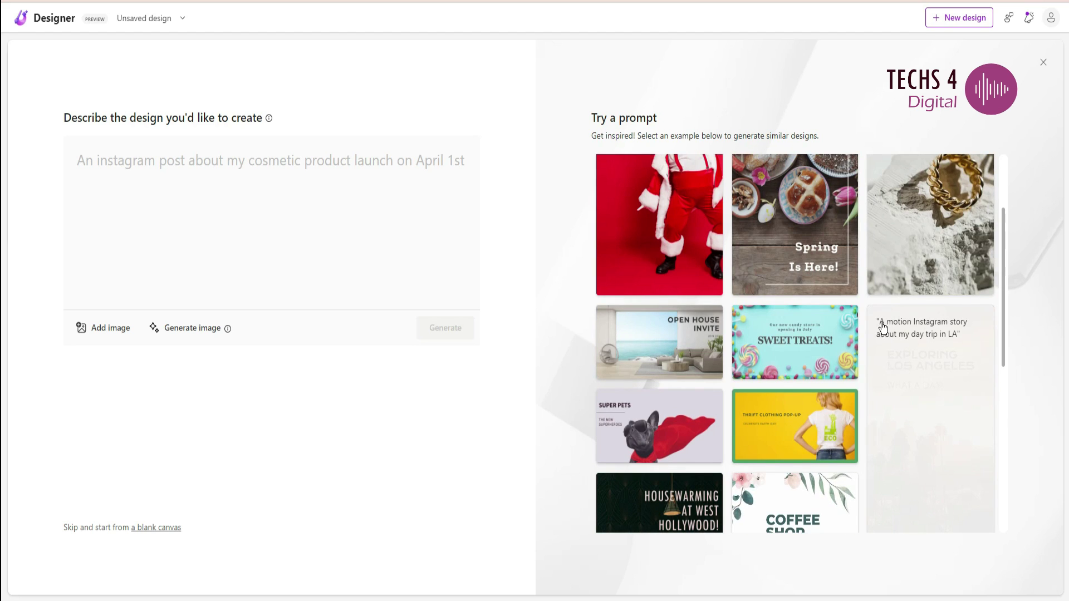
Step: Fill the description with the Exploring Los Angeles day-trip prompt and generate story designs
{"action": "left_click", "coordinate": [904, 334]}
{"action": "scroll", "coordinate": [907, 373], "scroll_direction": "down", "scroll_amount": 3}
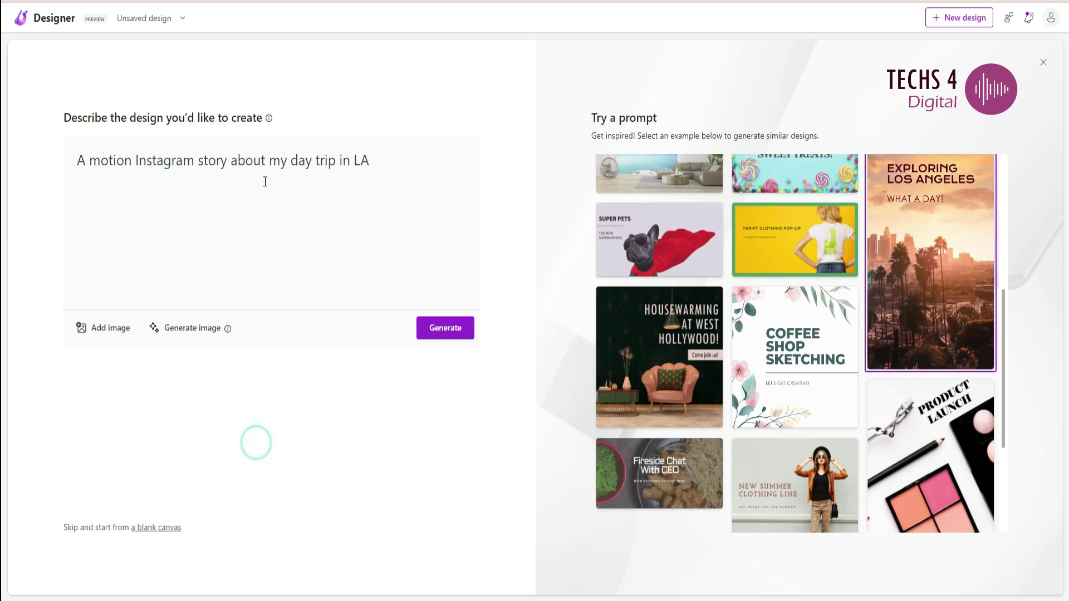
{"action": "left_click", "coordinate": [445, 333]}
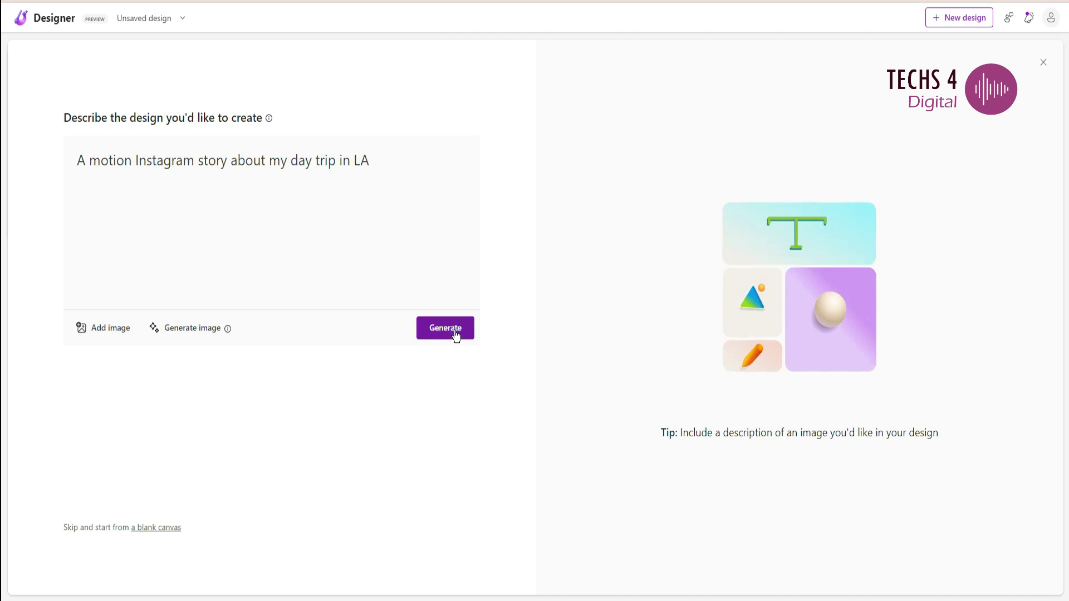
{"action": "mouse_move", "coordinate": [228, 333]}
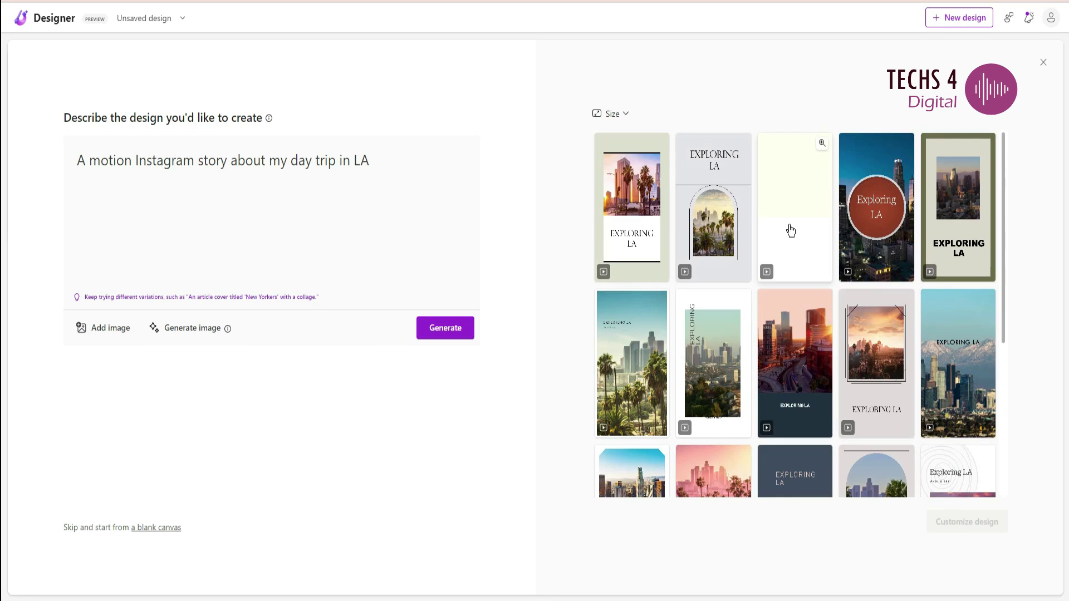
Step: Preview the palm-trees Exploring LA design, then choose the red-circle night-skyline design
{"action": "left_click", "coordinate": [791, 229]}
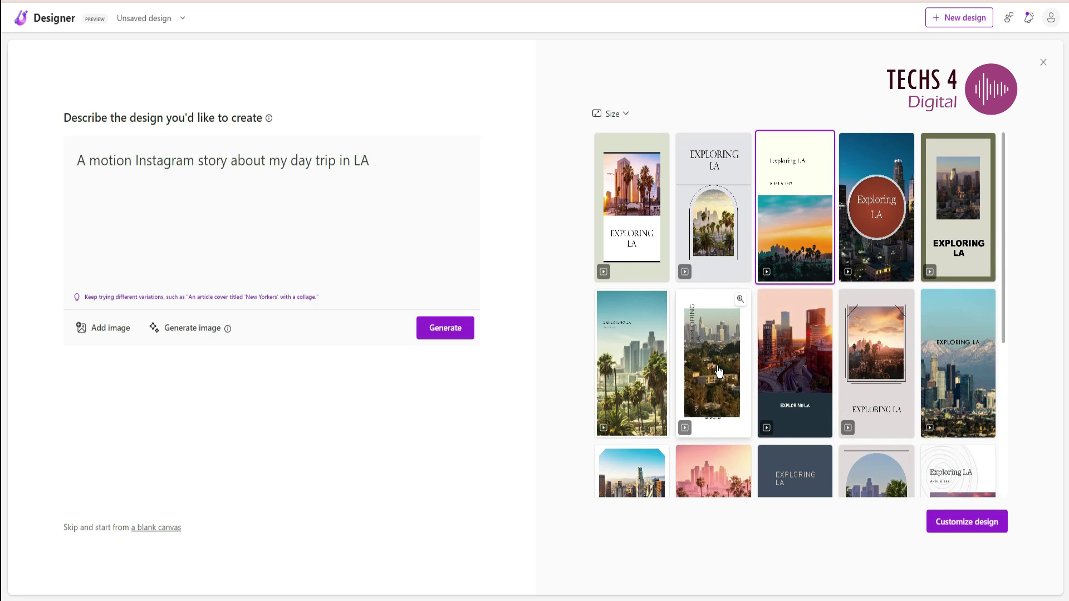
{"action": "left_click", "coordinate": [660, 301]}
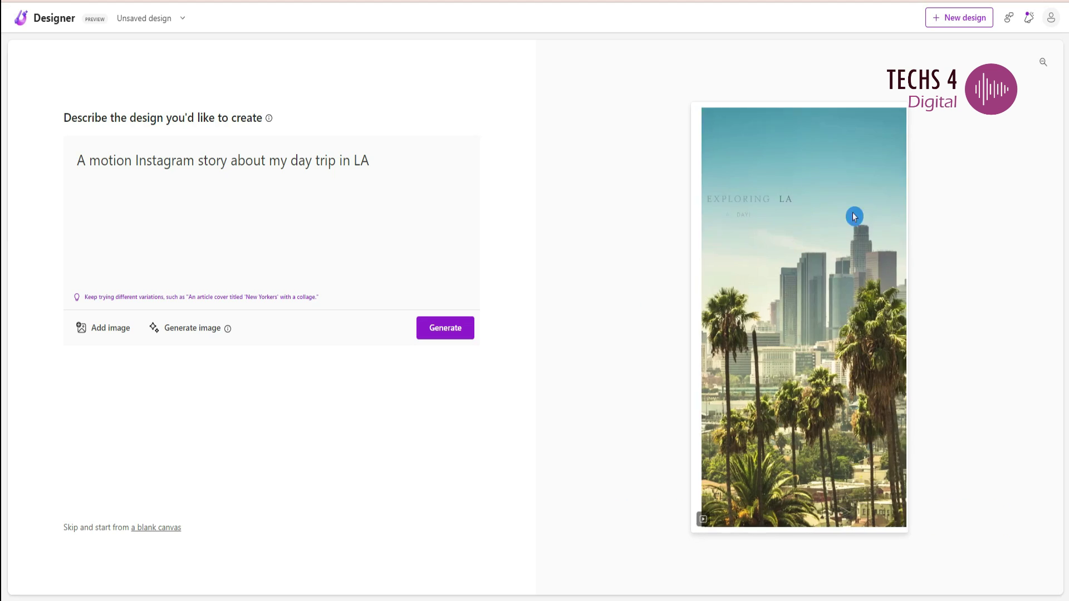
{"action": "left_click", "coordinate": [719, 524]}
{"action": "left_click", "coordinate": [625, 272]}
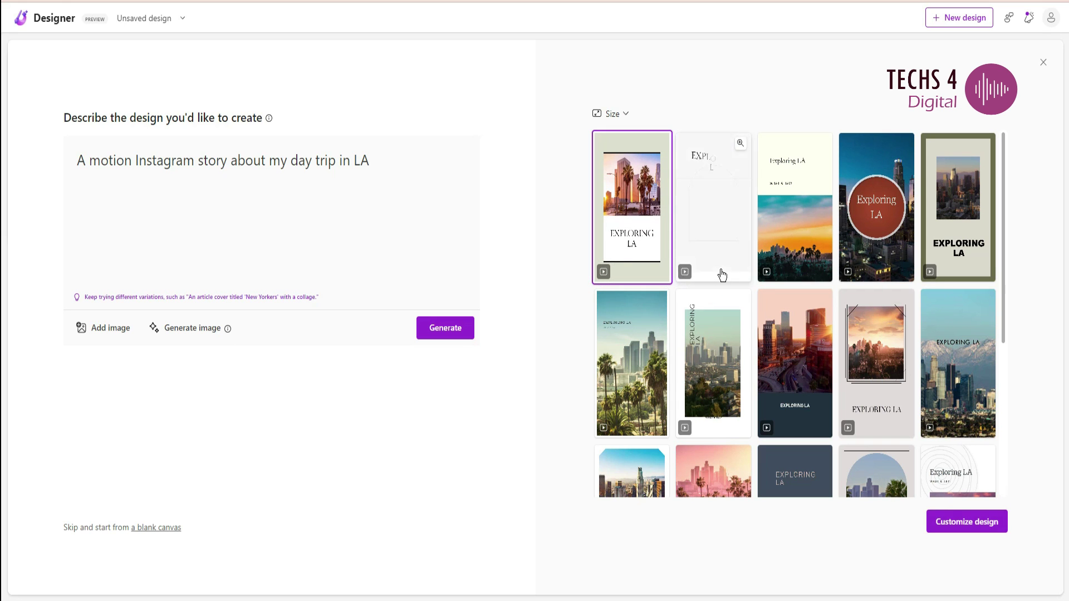
{"action": "scroll", "coordinate": [916, 406], "scroll_direction": "down", "scroll_amount": 5}
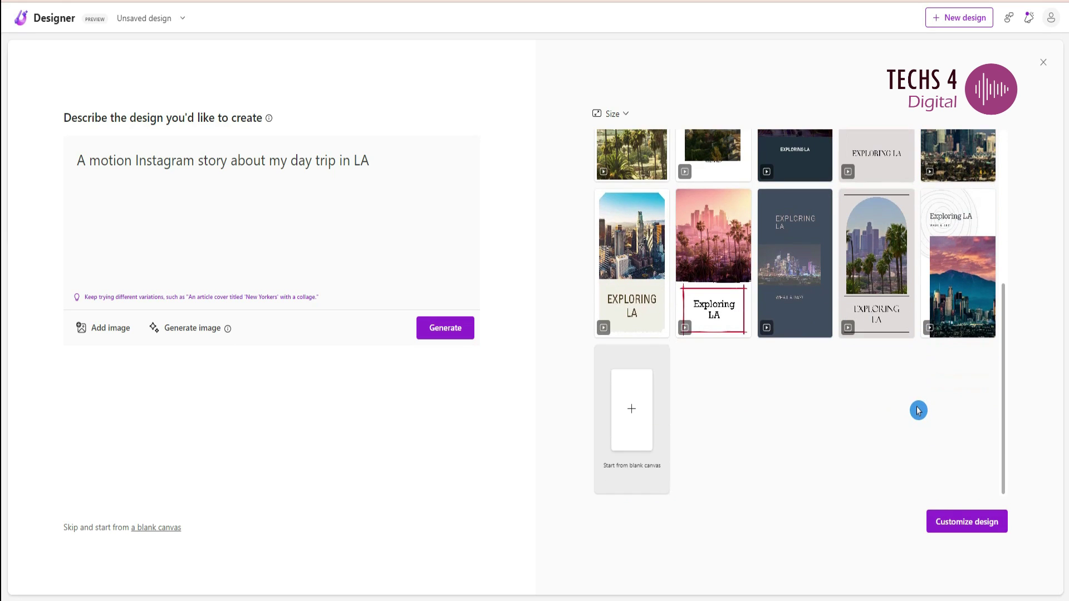
{"action": "scroll", "coordinate": [919, 410], "scroll_direction": "up", "scroll_amount": 5}
{"action": "left_click", "coordinate": [879, 222]}
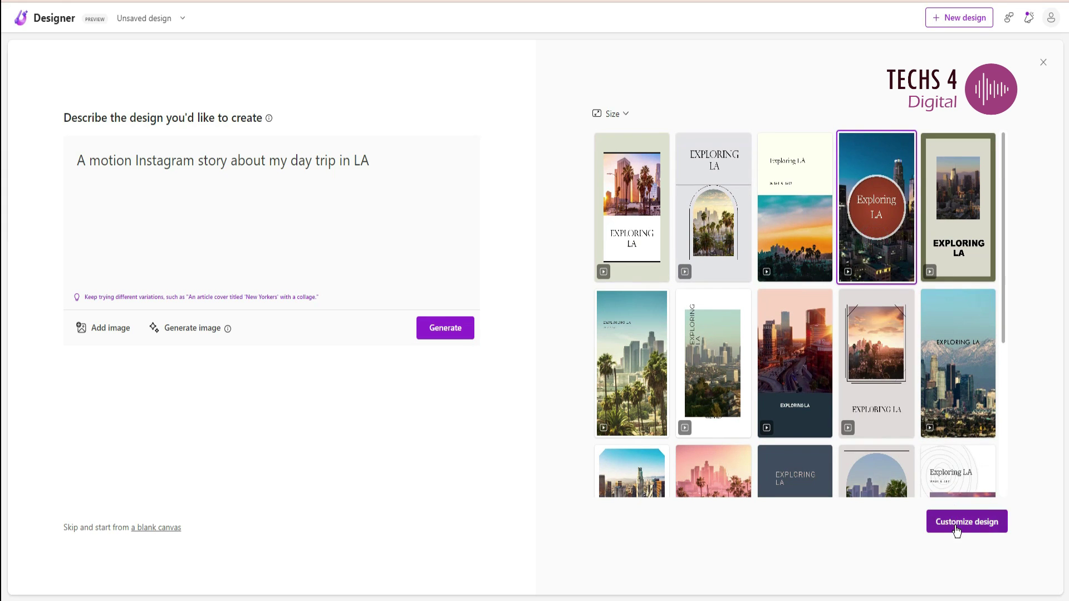
Step: Open the red-circle Exploring LA design for editing and browse the Copilot ideas alongside
{"action": "left_click", "coordinate": [956, 526]}
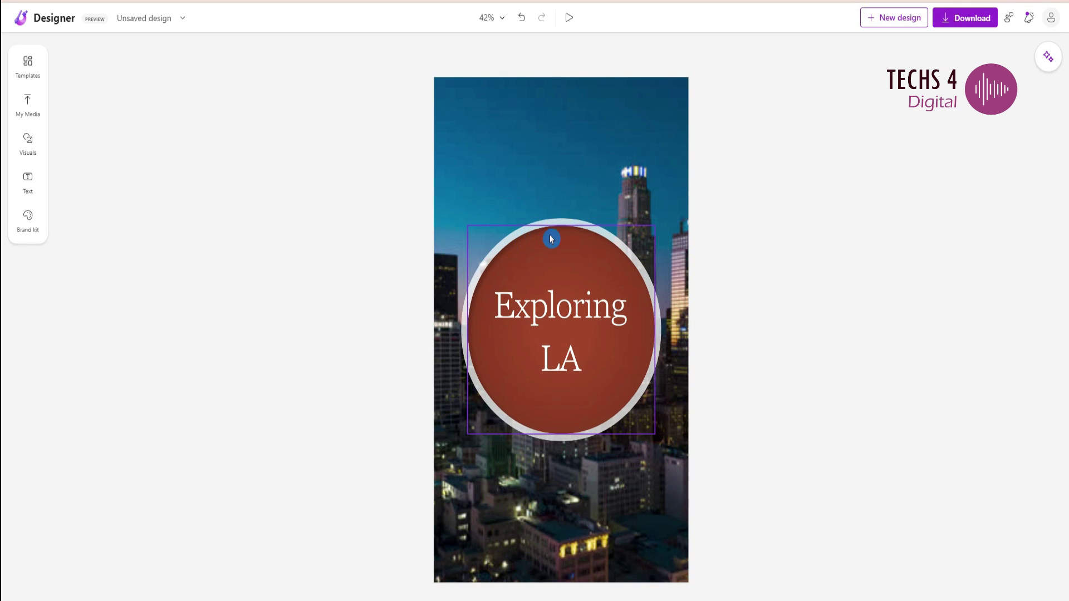
{"action": "left_click", "coordinate": [544, 130]}
{"action": "left_click", "coordinate": [549, 290]}
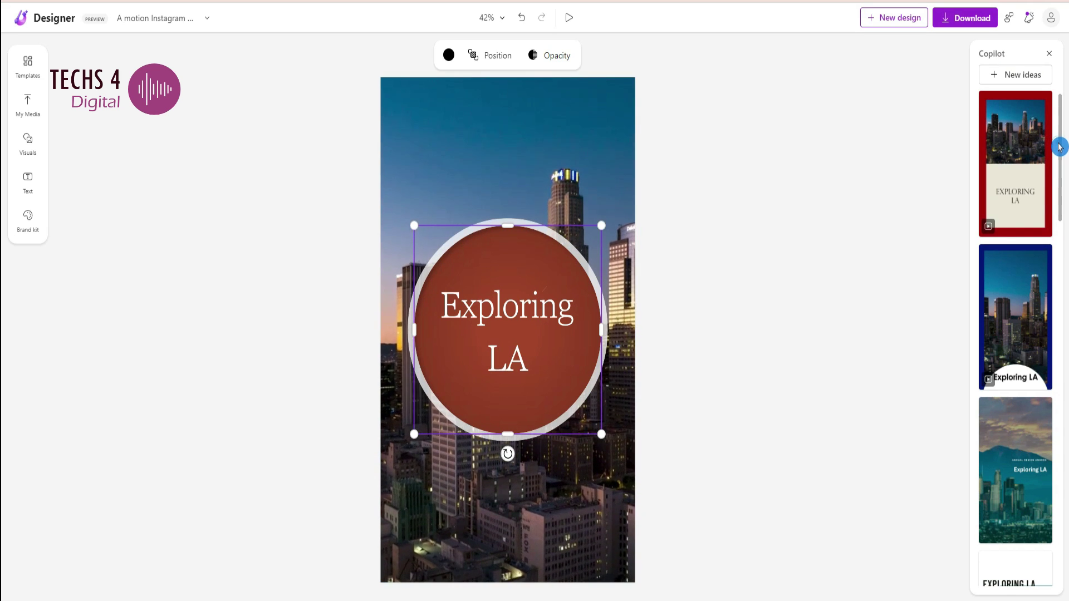
{"action": "left_click_drag", "start_coordinate": [1059, 147], "coordinate": [1021, 217]}
{"action": "left_click", "coordinate": [899, 246]}
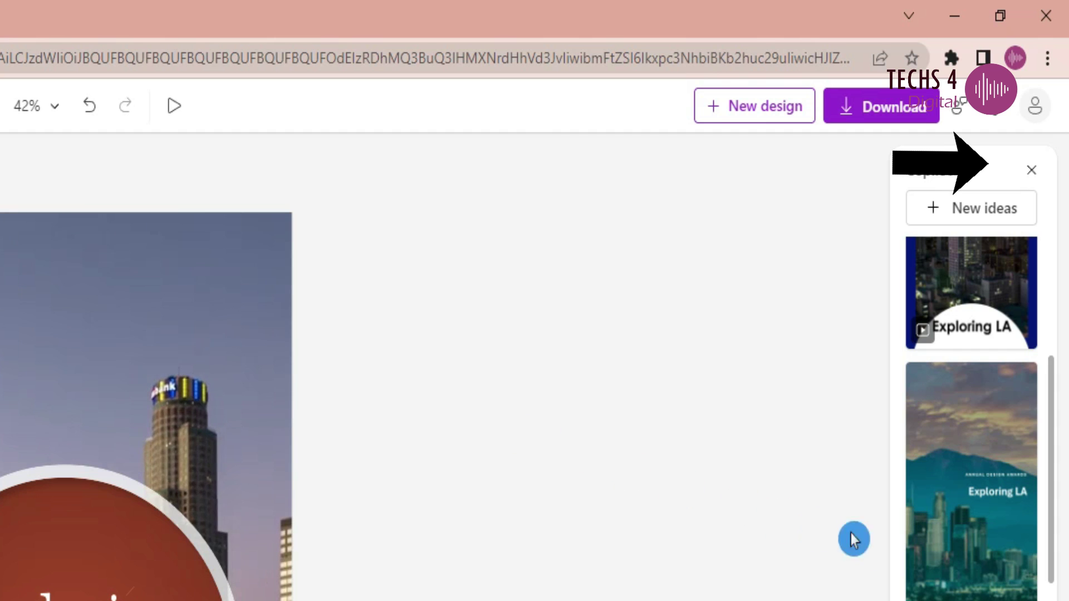
Step: Add a Seasonal Sale styled text and move it to the top of the page
{"action": "left_click", "coordinate": [937, 568]}
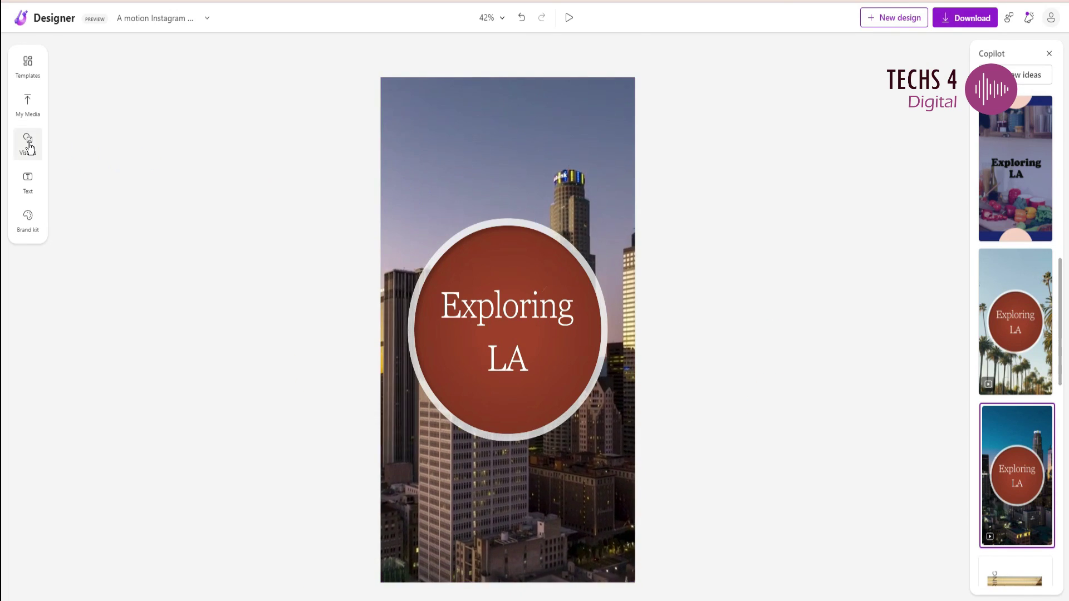
{"action": "left_click", "coordinate": [27, 180]}
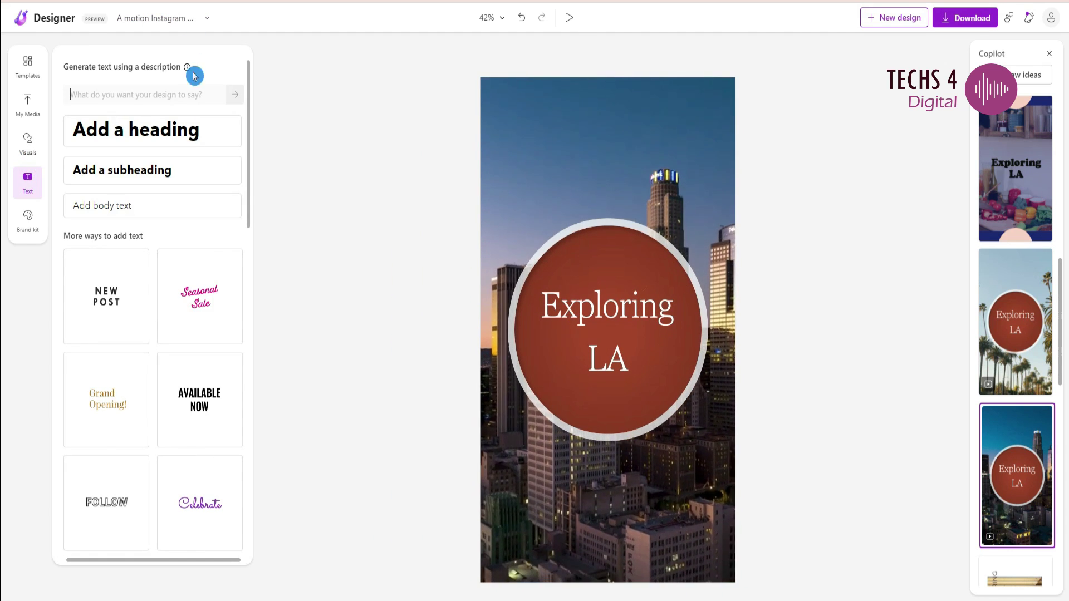
{"action": "left_click", "coordinate": [213, 302]}
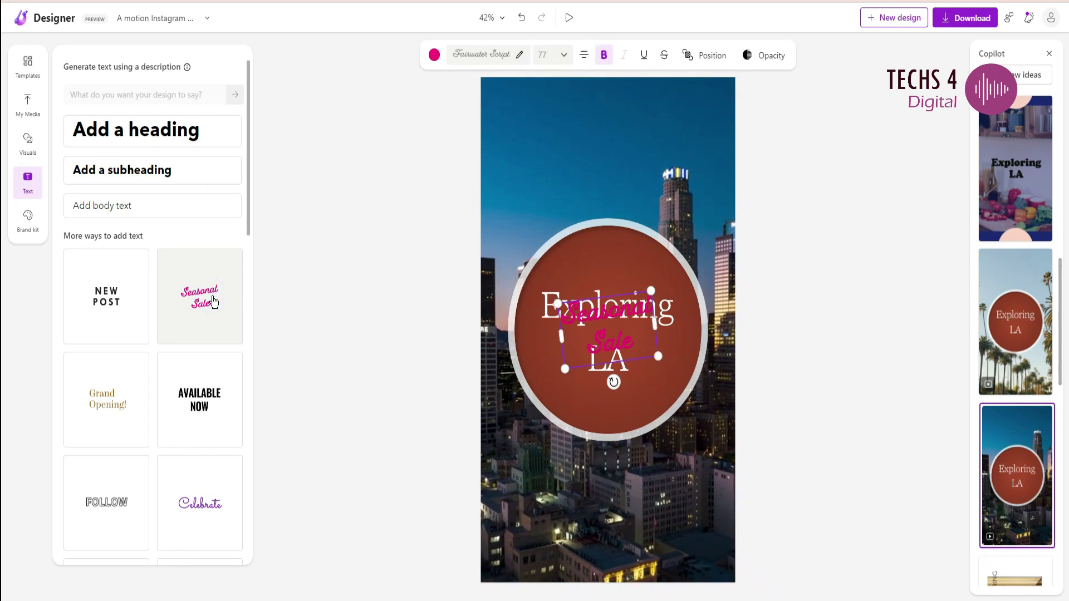
{"action": "left_click_drag", "start_coordinate": [594, 328], "coordinate": [582, 154]}
Step: Change the heading's wording to 'Awesome destinations'
{"action": "double_click", "coordinate": [585, 154]}
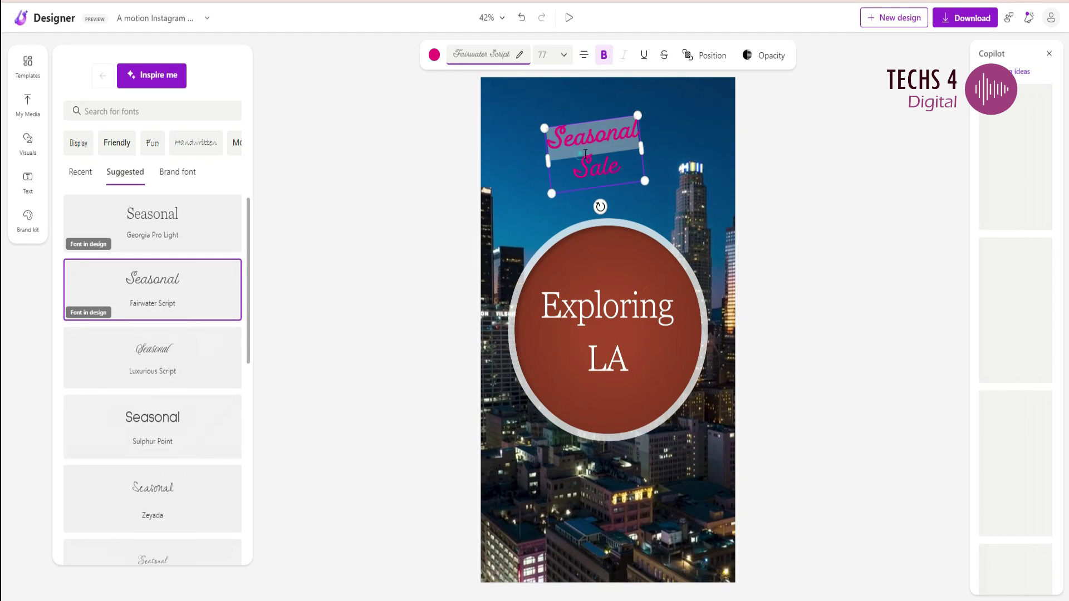
{"action": "mouse_move", "coordinate": [715, 196]}
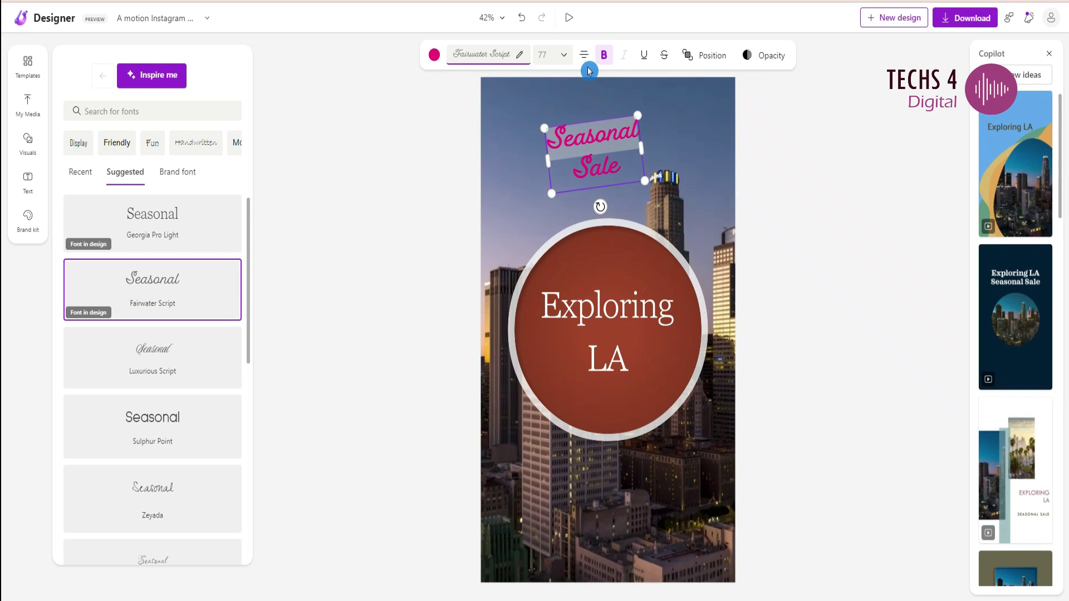
{"action": "left_click", "coordinate": [612, 164]}
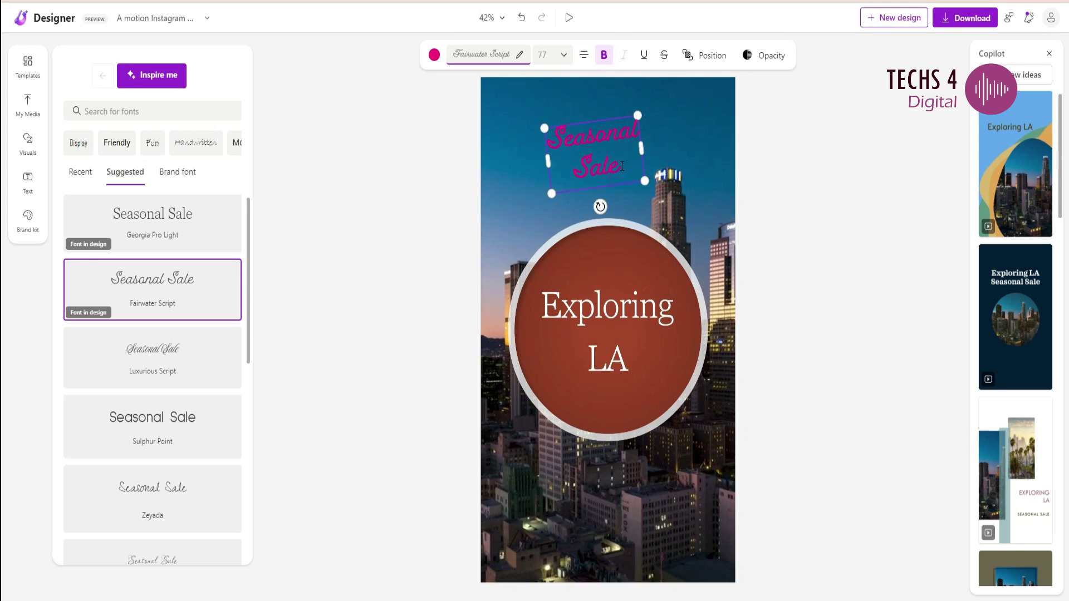
{"action": "key", "text": "ctrl+a"}
{"action": "type", "text": "Awesome"}
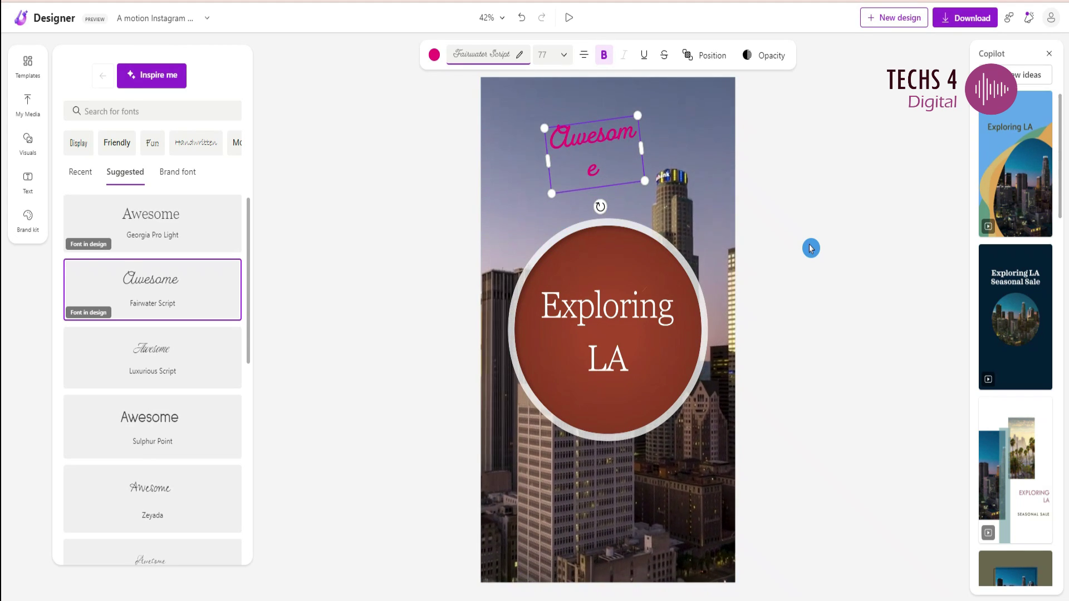
{"action": "key", "text": "BackSpace"}
{"action": "type", "text": "destinat"}
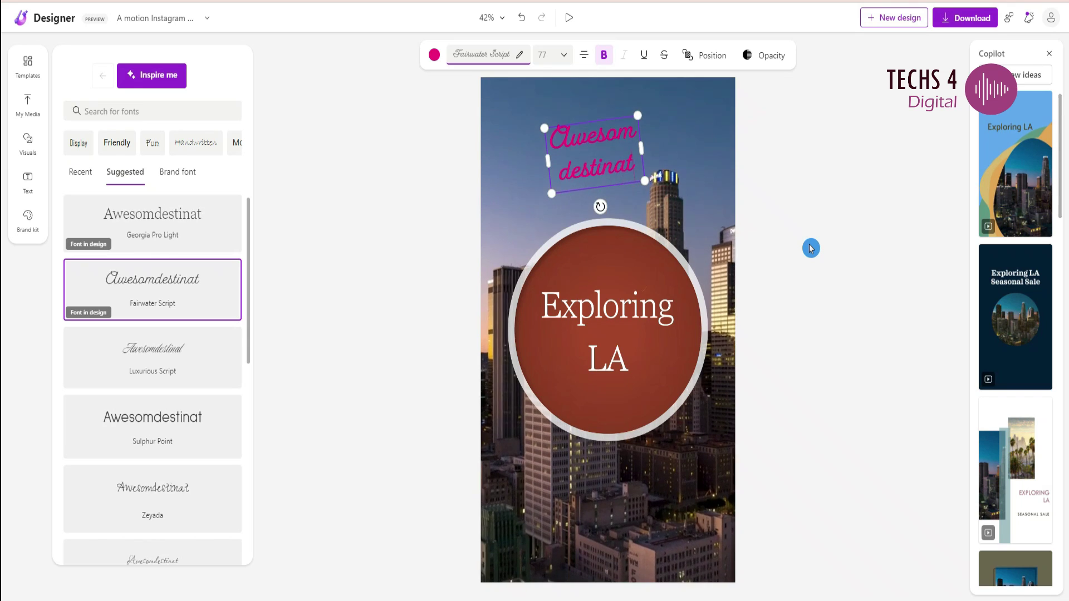
{"action": "type", "text": "ions"}
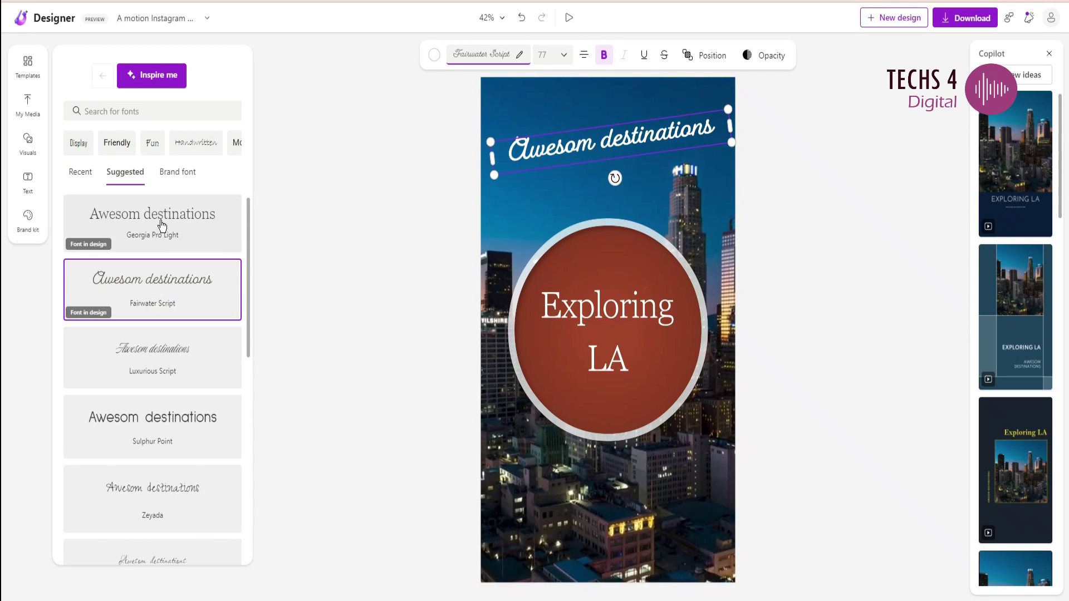
Step: Set the heading in Sulphur Point and rotate it level to 0°
{"action": "left_click", "coordinate": [162, 225]}
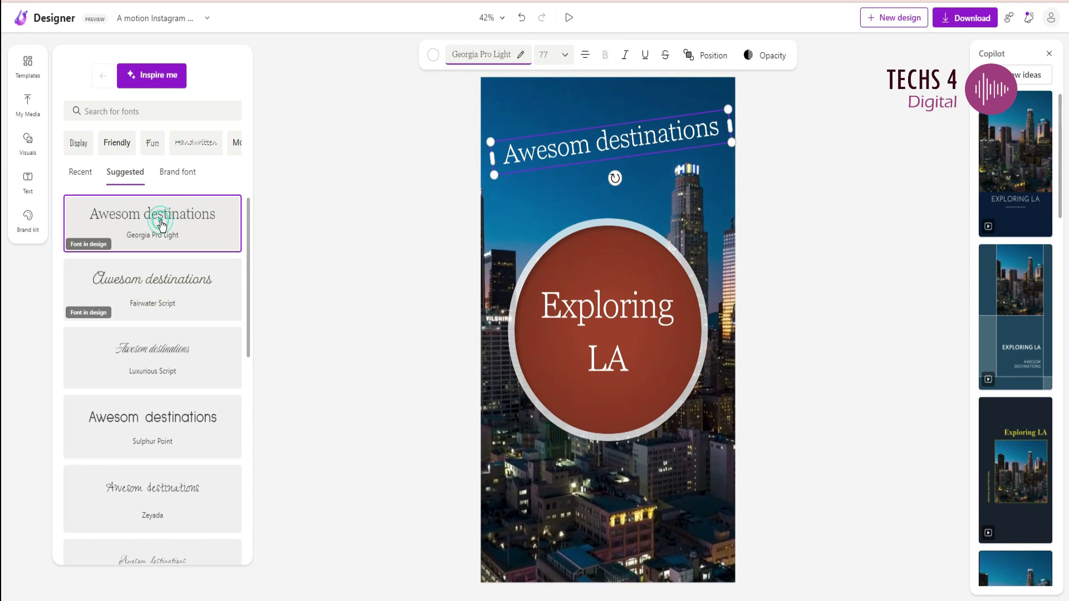
{"action": "left_click", "coordinate": [150, 371]}
{"action": "left_click", "coordinate": [143, 419]}
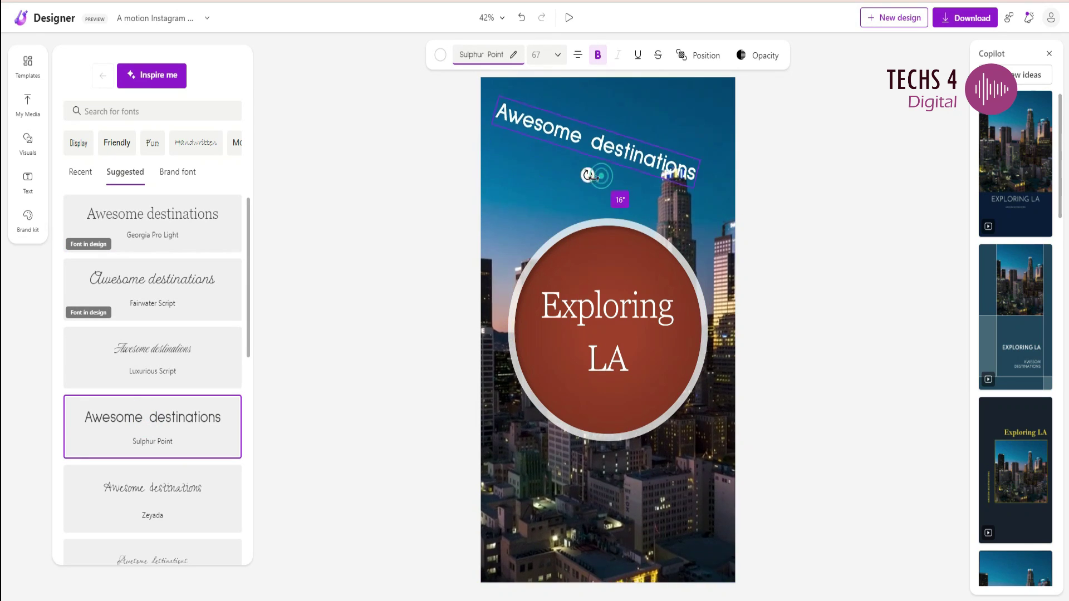
{"action": "left_click_drag", "start_coordinate": [607, 177], "coordinate": [596, 176]}
{"action": "left_click", "coordinate": [706, 58]}
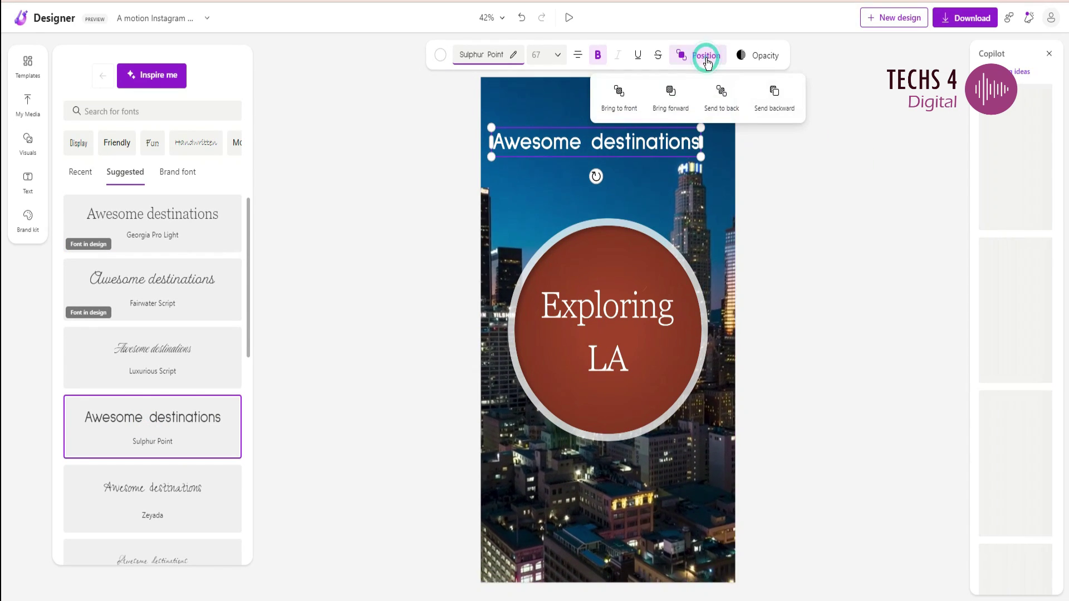
{"action": "left_click", "coordinate": [657, 147]}
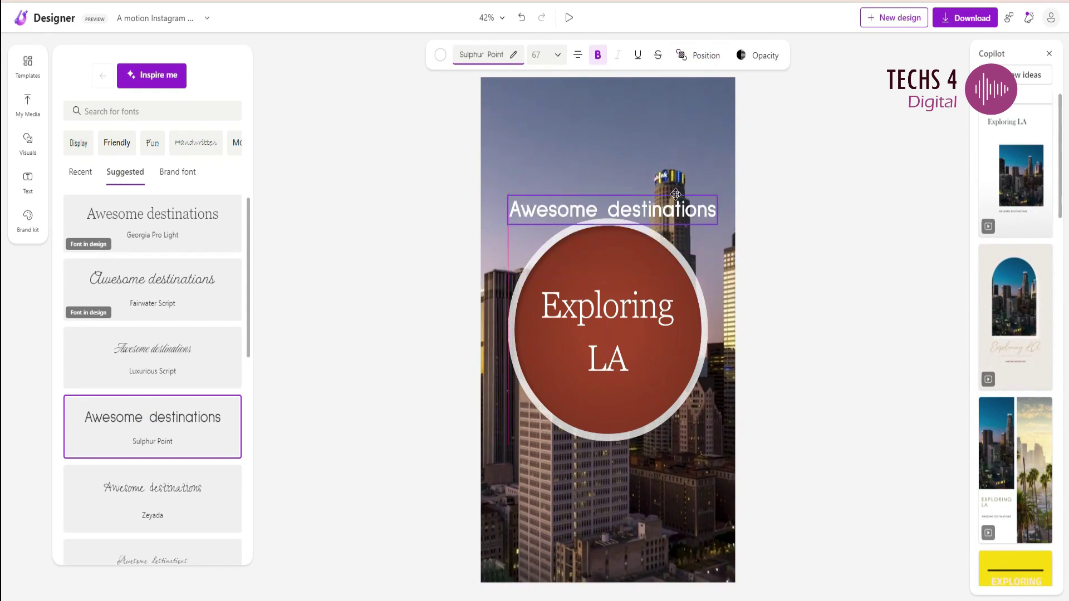
{"action": "left_click", "coordinate": [847, 178]}
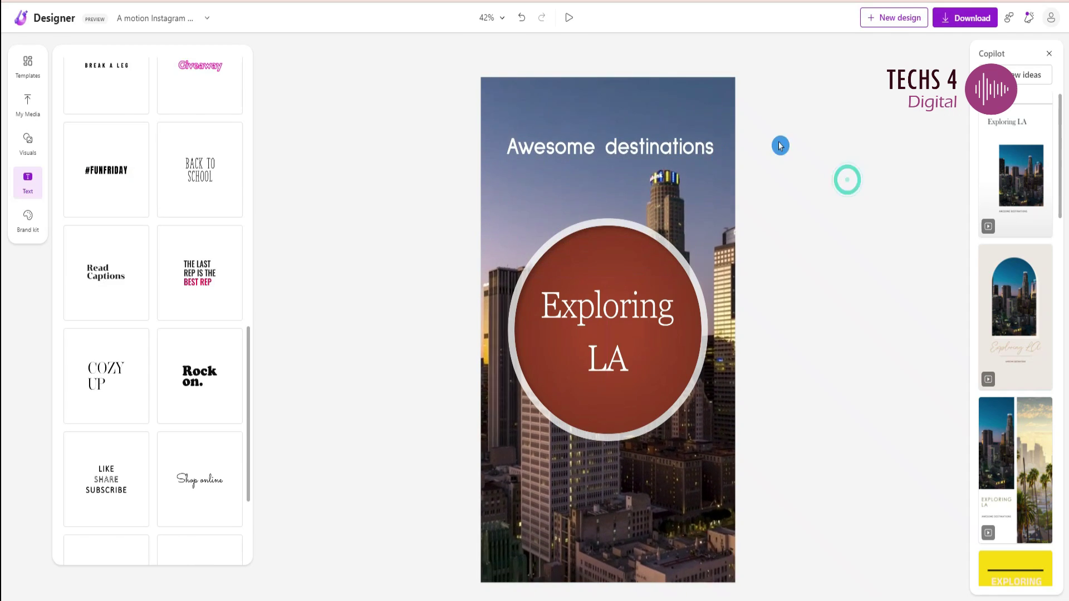
Step: Apply the Century Gothic brand kit after briefly trying DM Sans
{"action": "left_click", "coordinate": [25, 222]}
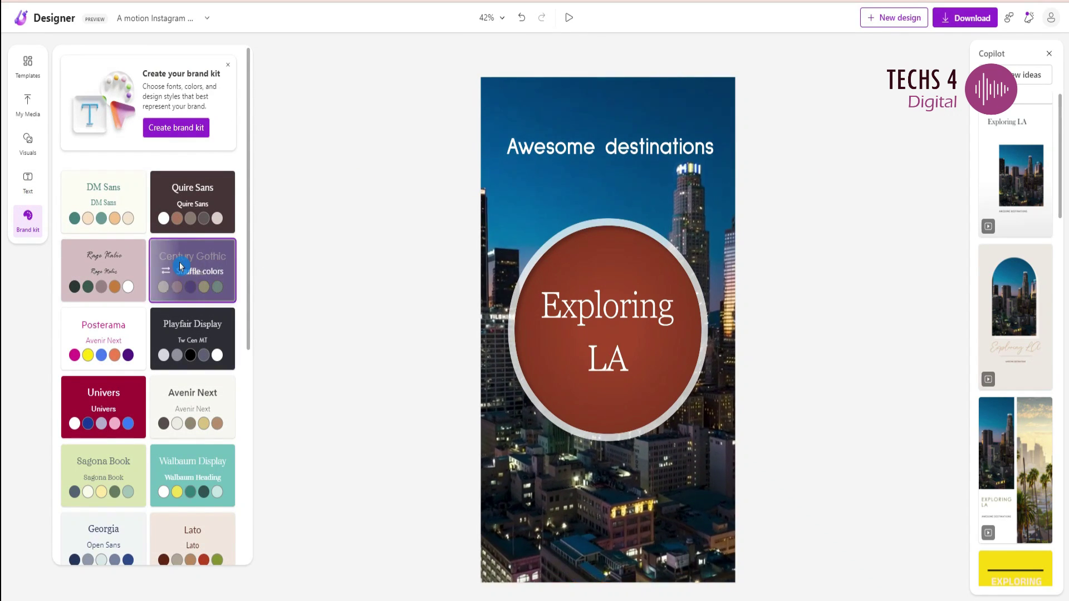
{"action": "left_click", "coordinate": [202, 266]}
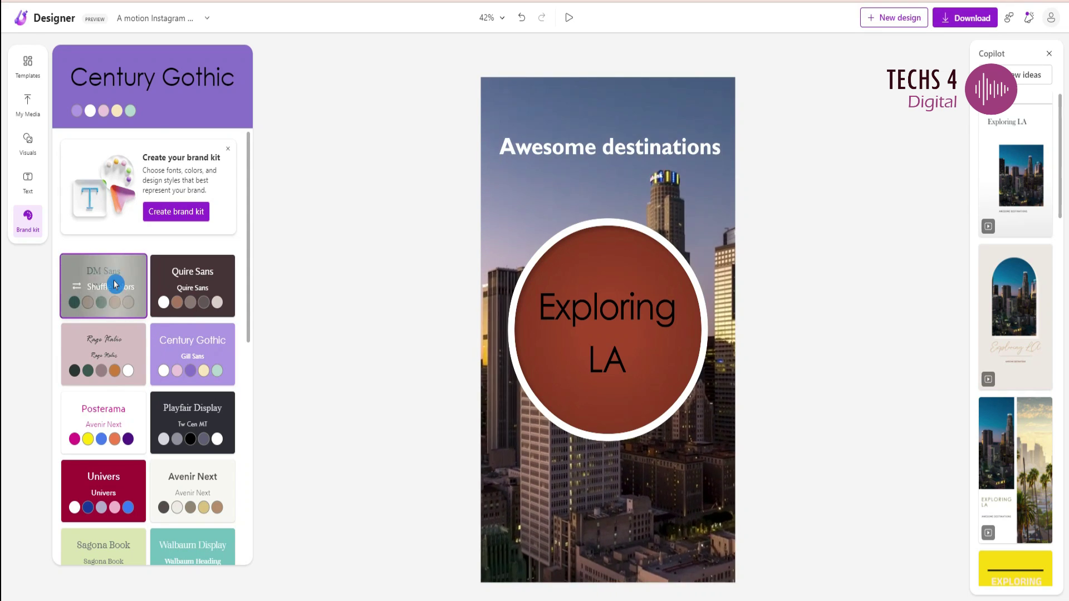
{"action": "left_click", "coordinate": [115, 286]}
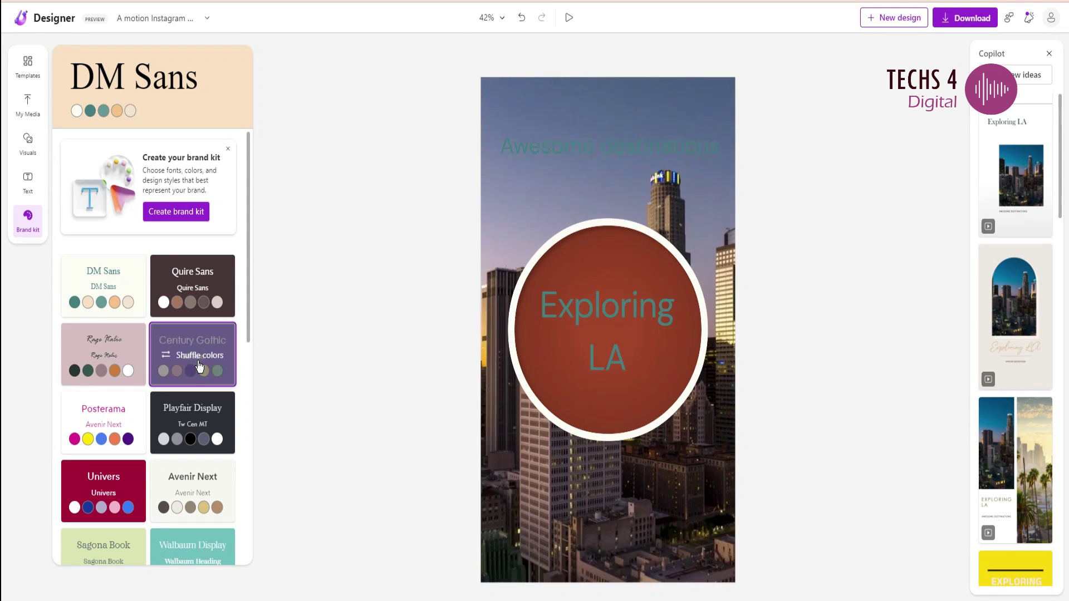
{"action": "left_click", "coordinate": [196, 352]}
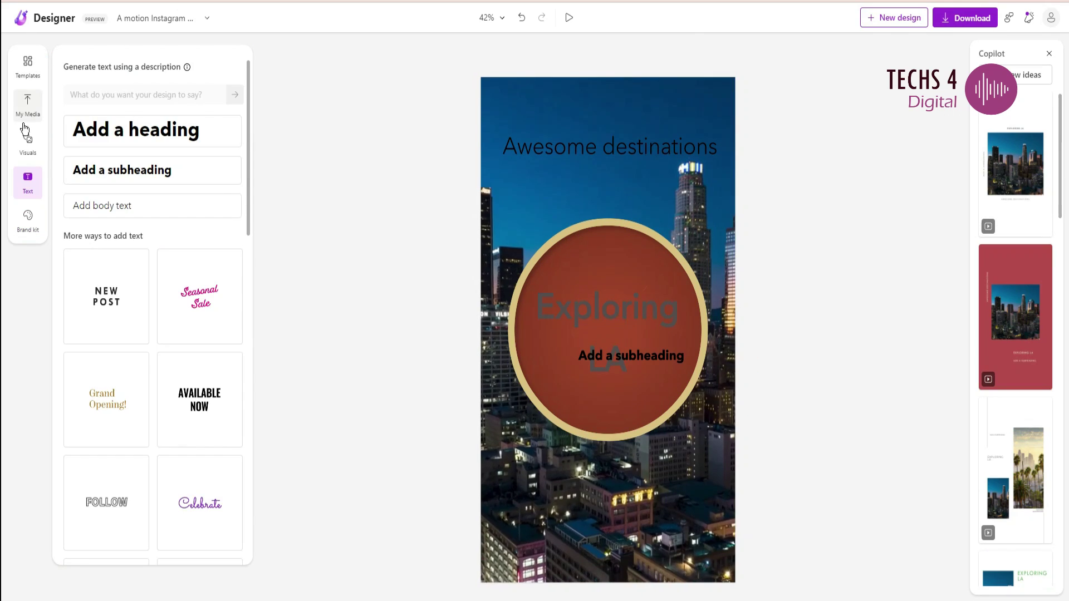
Step: Generate AI images from the 'skyscraper, panoramic, 70mm' prompt
{"action": "left_click", "coordinate": [27, 139]}
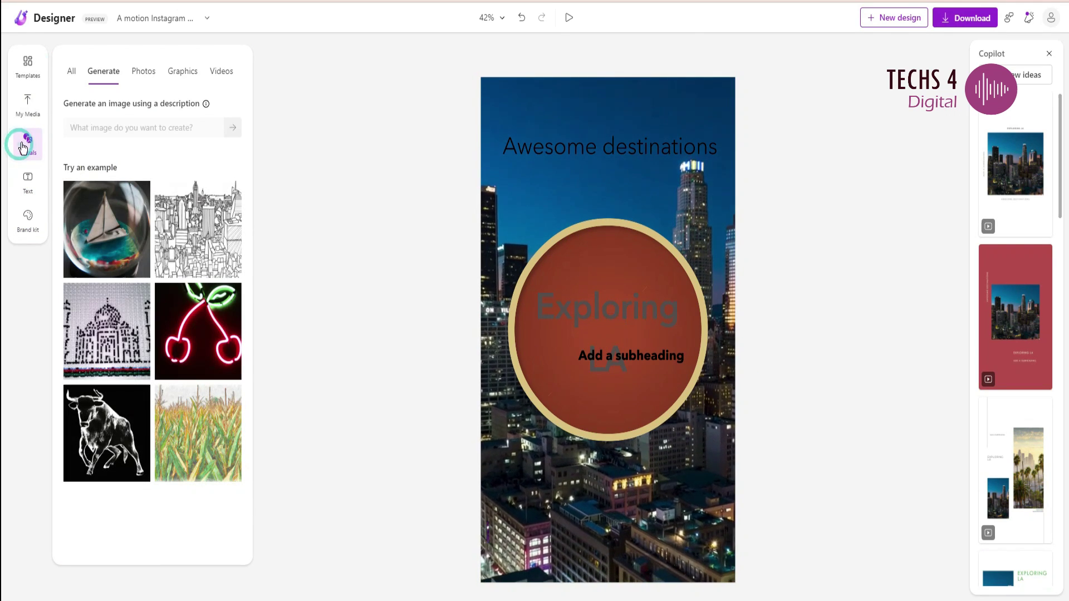
{"action": "mouse_move", "coordinate": [145, 275]}
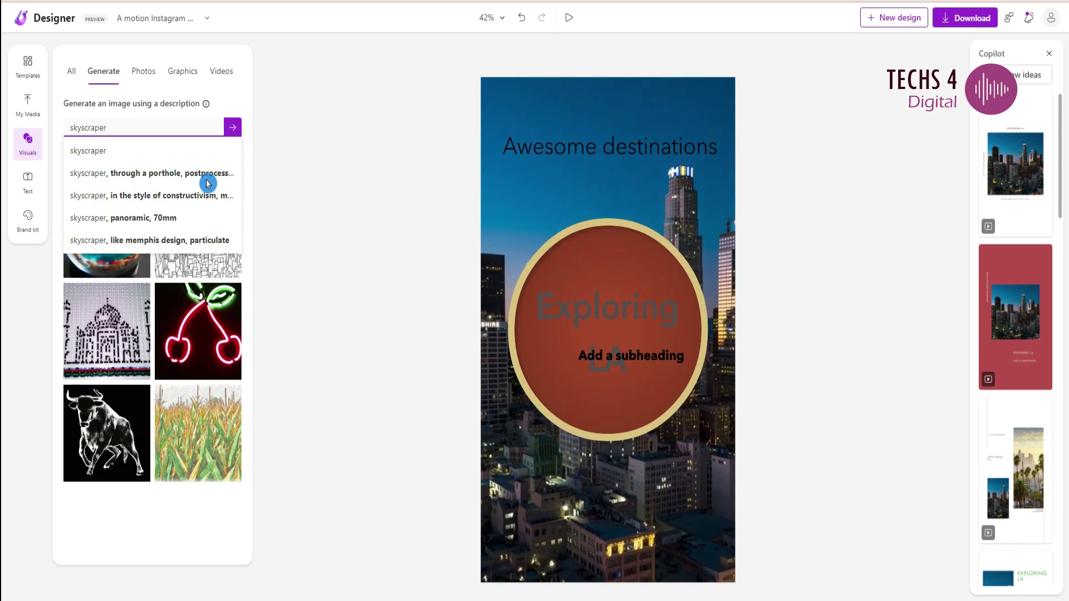
{"action": "left_click", "coordinate": [170, 218]}
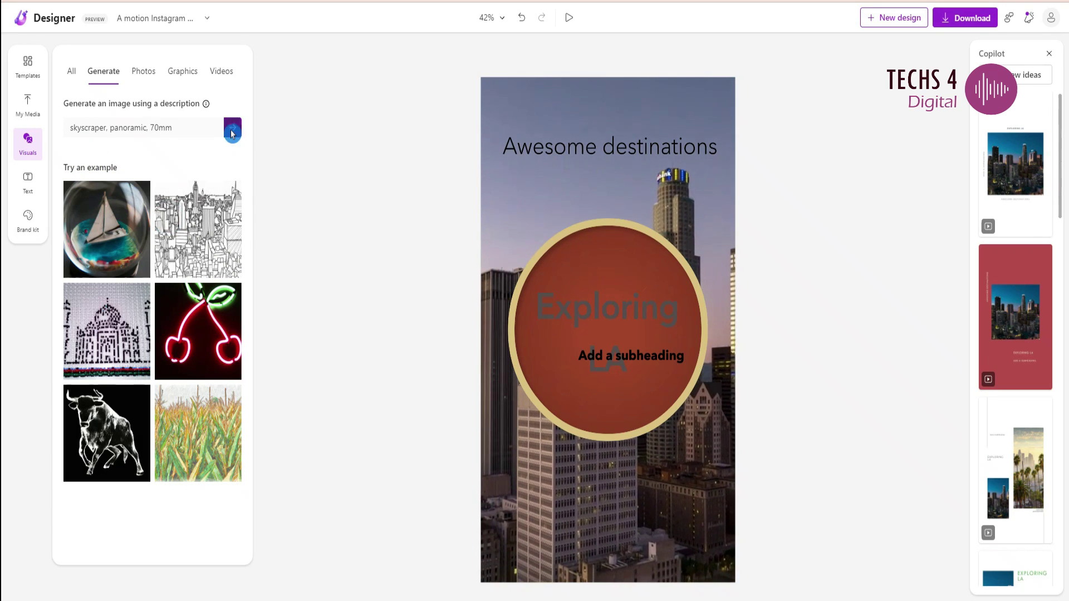
{"action": "left_click", "coordinate": [232, 132]}
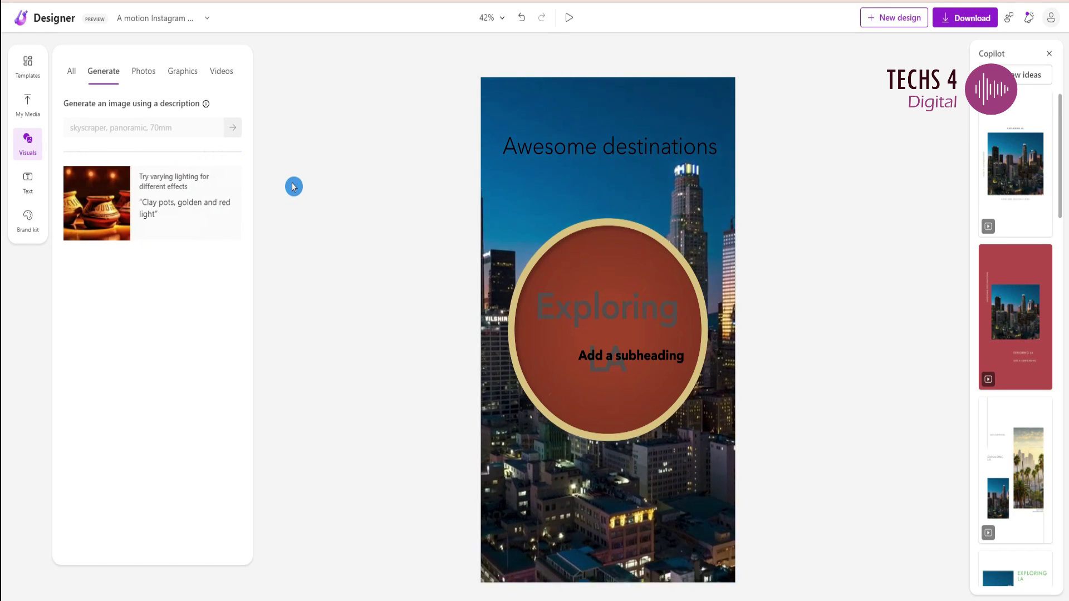
Step: Give the Awesome destinations heading a squarish display font
{"action": "left_click", "coordinate": [638, 149]}
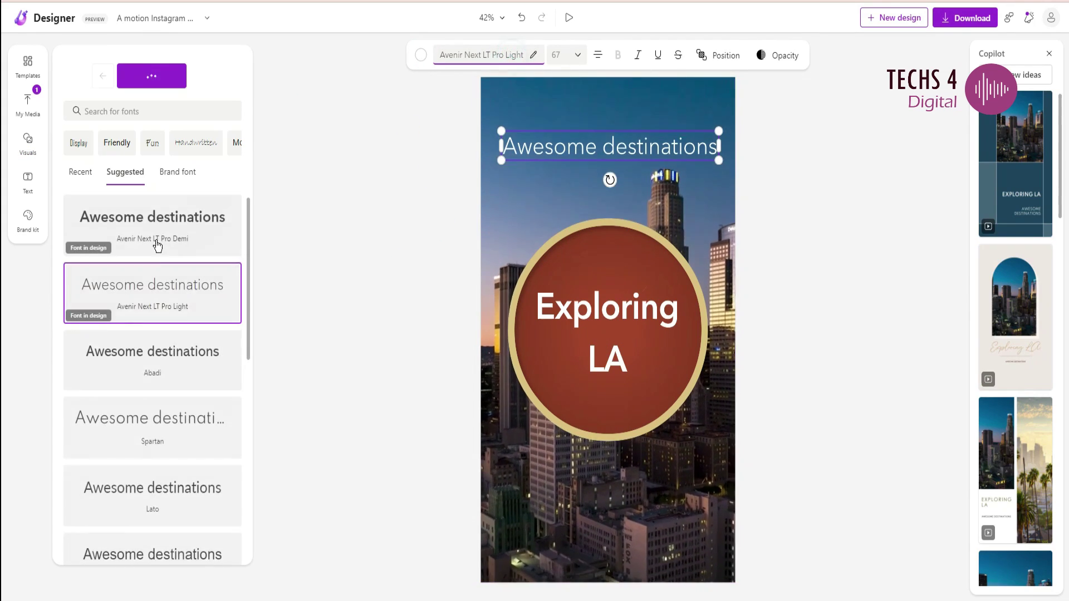
{"action": "scroll", "coordinate": [158, 278], "scroll_direction": "down", "scroll_amount": 5}
{"action": "left_click", "coordinate": [153, 471]}
{"action": "left_click", "coordinate": [361, 220]}
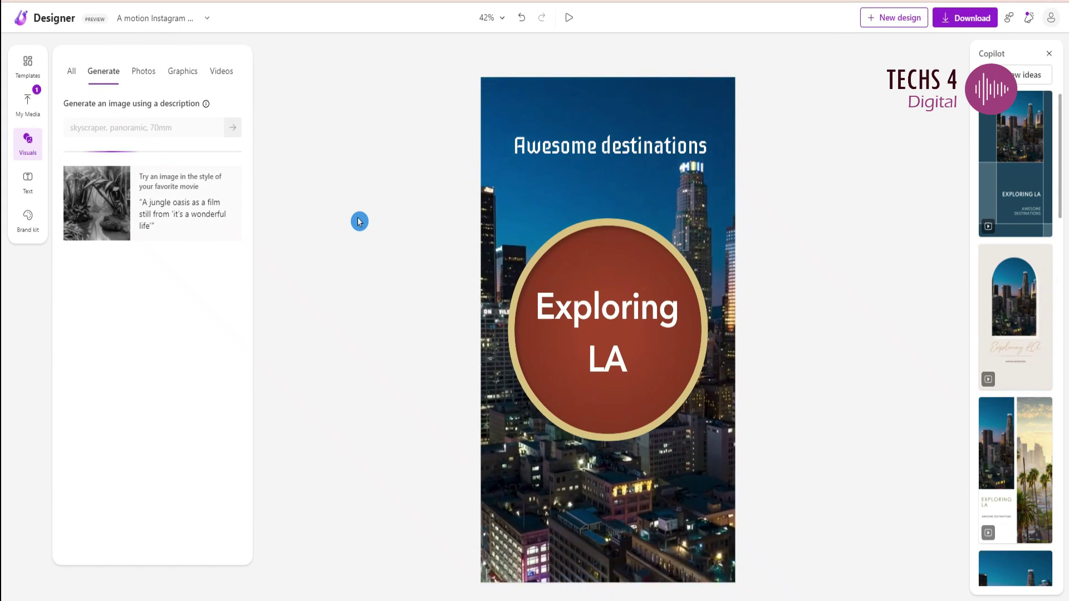
Step: Resize the design to a 1080 x 1080 Instagram Square post, replacing the original
{"action": "left_click", "coordinate": [208, 20]}
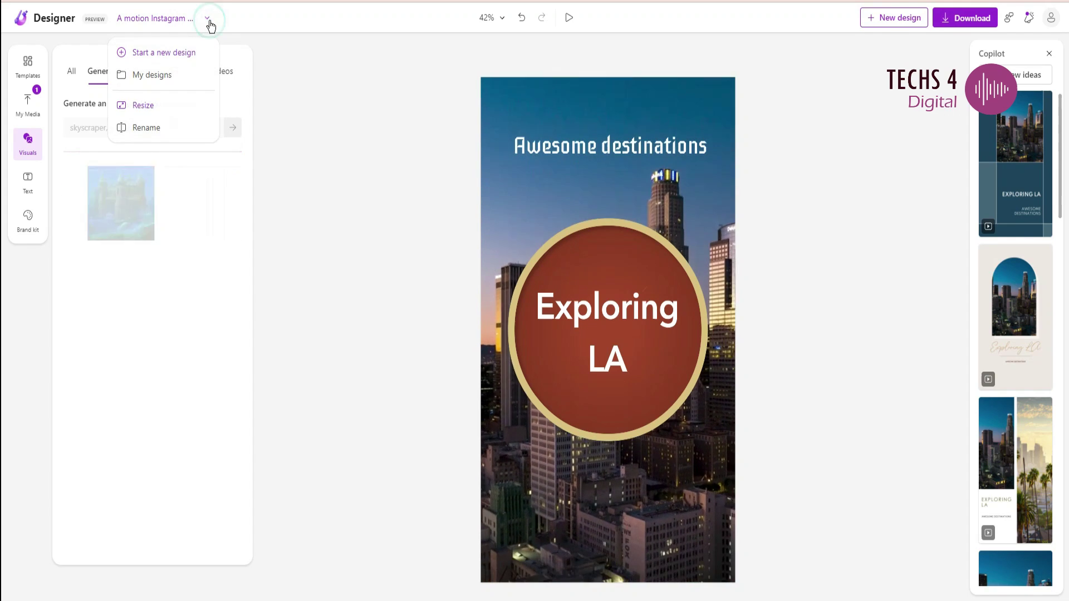
{"action": "left_click", "coordinate": [138, 106]}
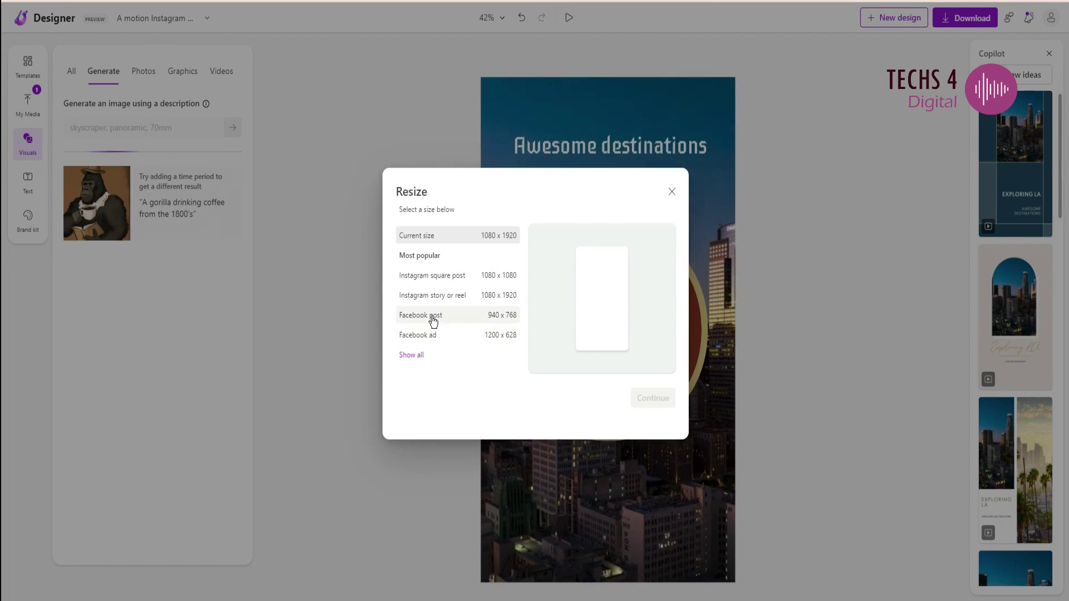
{"action": "mouse_move", "coordinate": [518, 256]}
{"action": "left_mouse_down"}
{"action": "mouse_move", "coordinate": [521, 359]}
{"action": "mouse_move", "coordinate": [520, 273]}
{"action": "left_mouse_up"}
{"action": "left_click", "coordinate": [434, 273]}
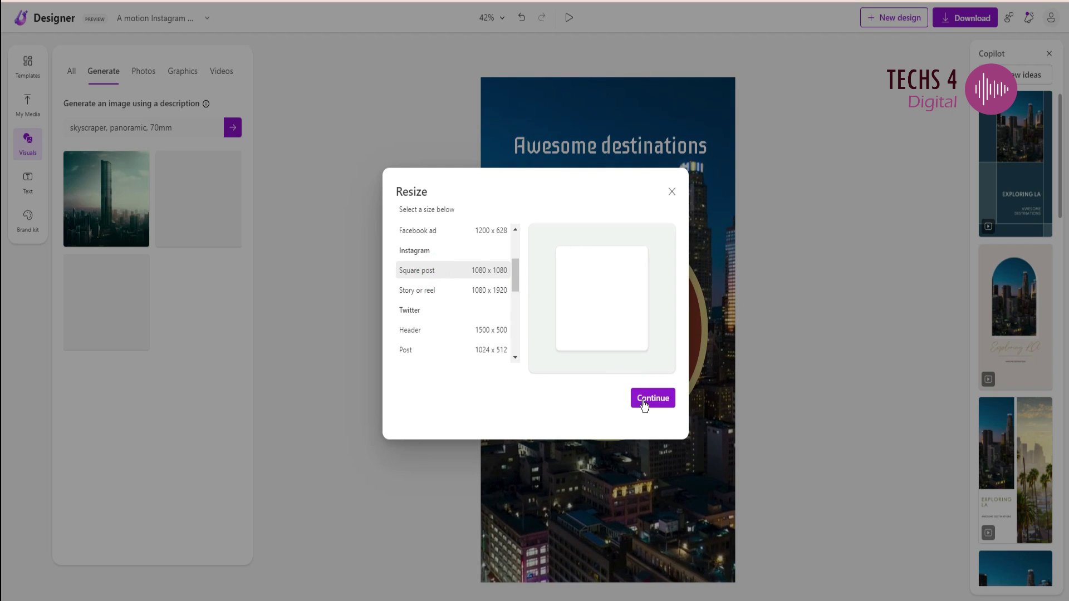
{"action": "left_click", "coordinate": [643, 400]}
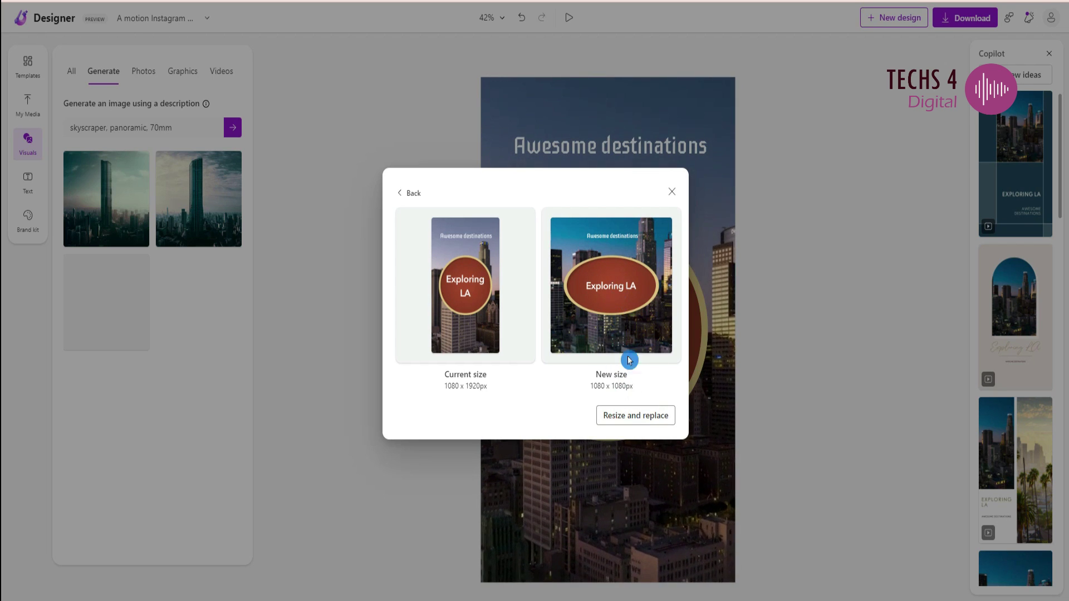
{"action": "left_click", "coordinate": [657, 421]}
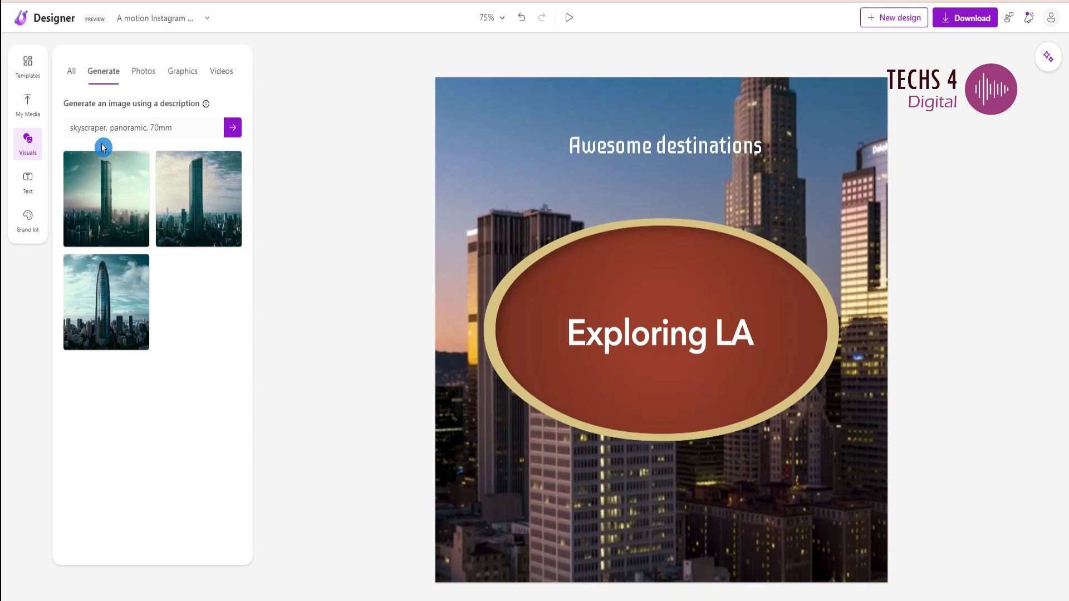
Step: Add the first generated skyscraper image to the post and set it as the background
{"action": "left_click", "coordinate": [110, 214]}
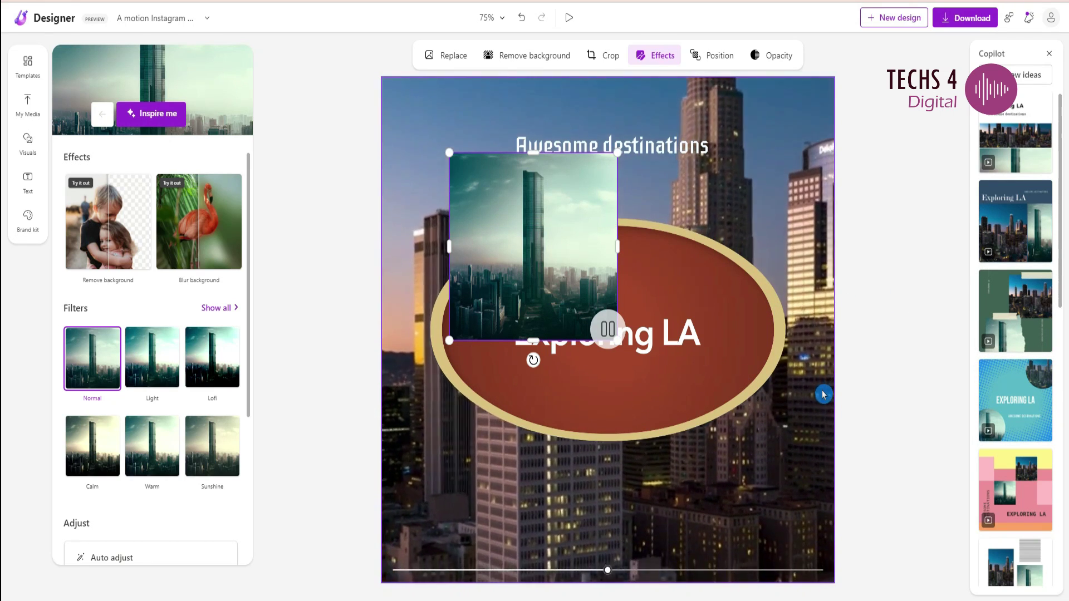
{"action": "scroll", "coordinate": [240, 374], "scroll_direction": "down", "scroll_amount": 4}
{"action": "scroll", "coordinate": [237, 373], "scroll_direction": "up", "scroll_amount": 4}
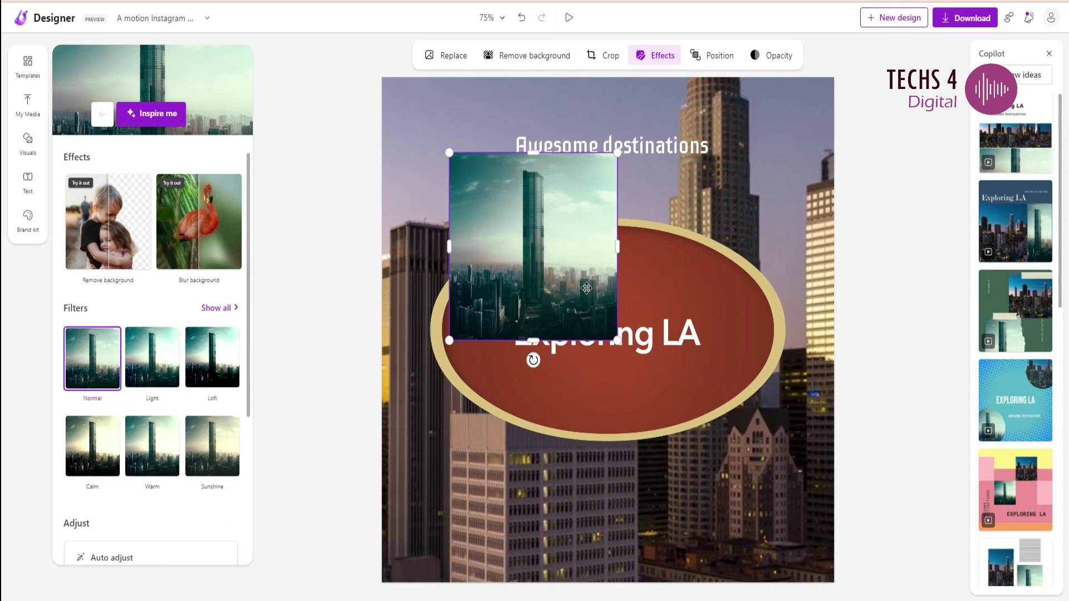
{"action": "left_click", "coordinate": [709, 531]}
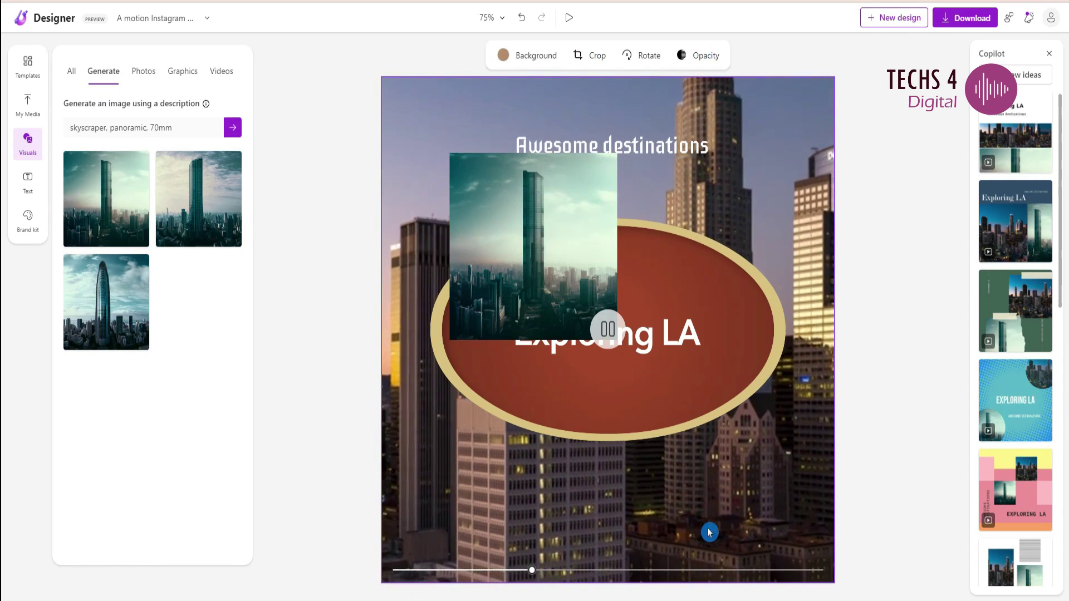
{"action": "left_click", "coordinate": [557, 268]}
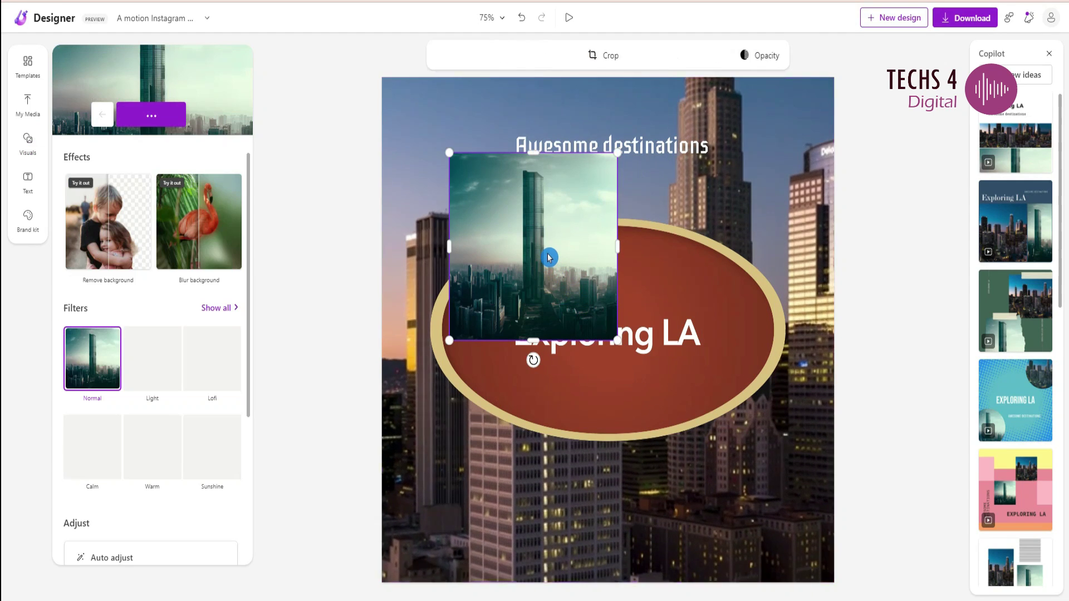
{"action": "right_click", "coordinate": [548, 255]}
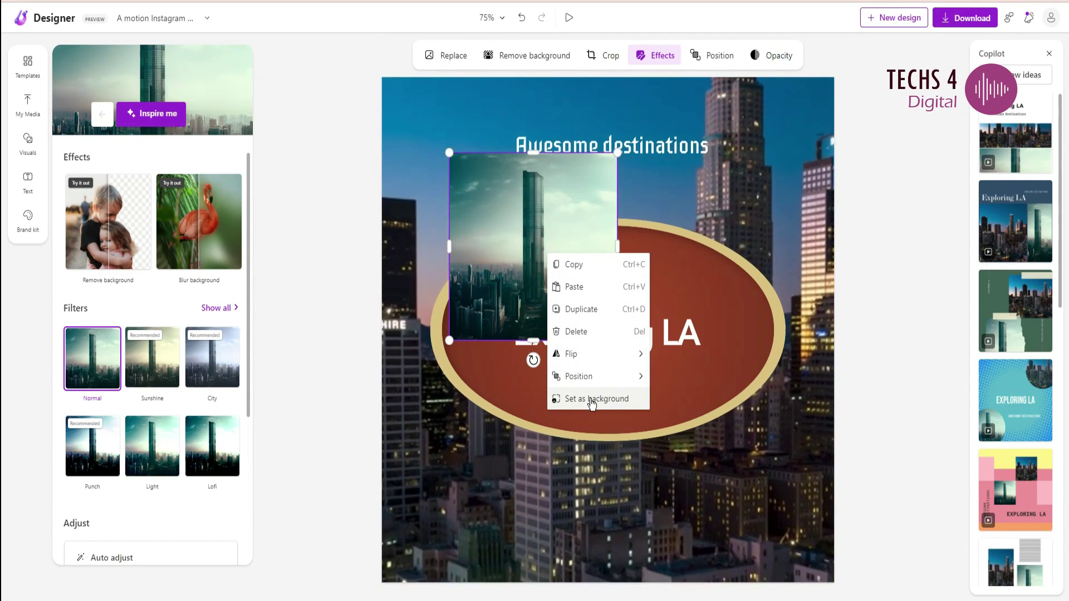
{"action": "left_click", "coordinate": [591, 400]}
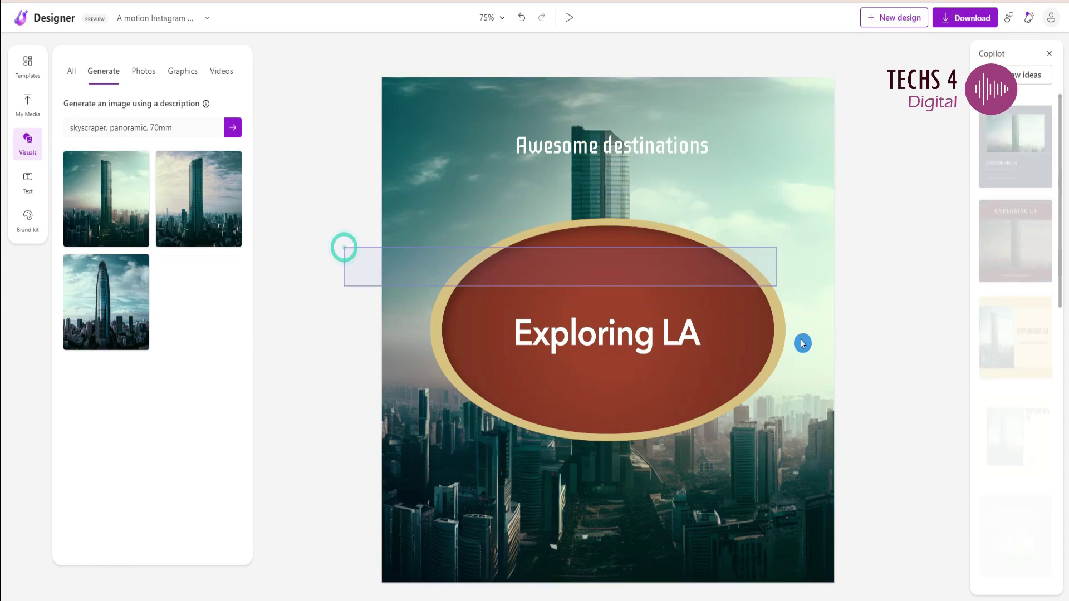
Step: Delete the oval shape behind the Exploring LA title
{"action": "left_click", "coordinate": [752, 374]}
{"action": "left_click", "coordinate": [604, 357]}
{"action": "left_click", "coordinate": [713, 271]}
{"action": "key", "text": "Delete"}
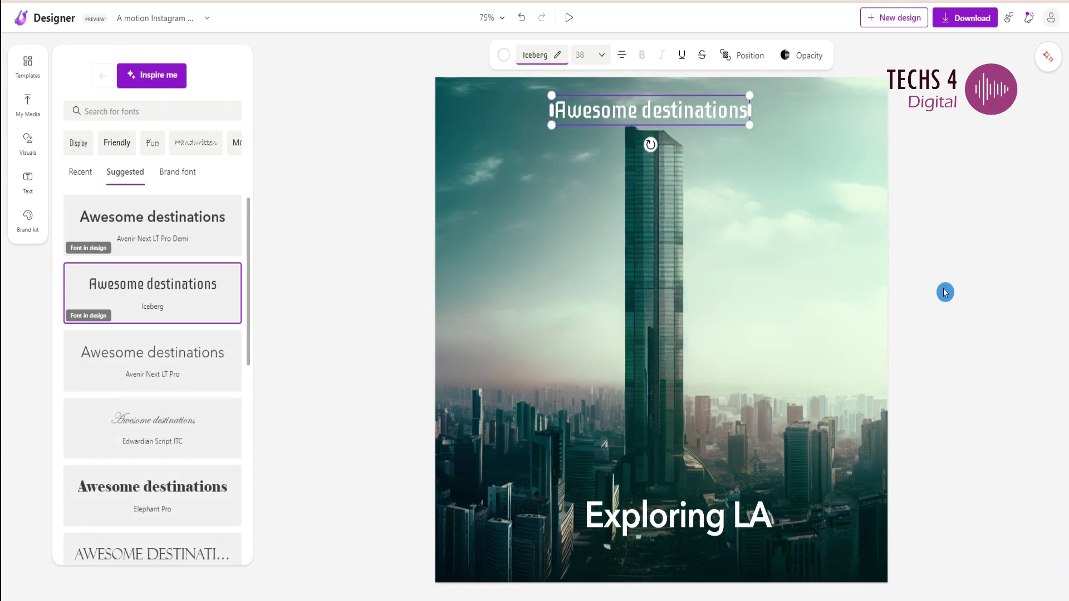
{"action": "left_click", "coordinate": [953, 302]}
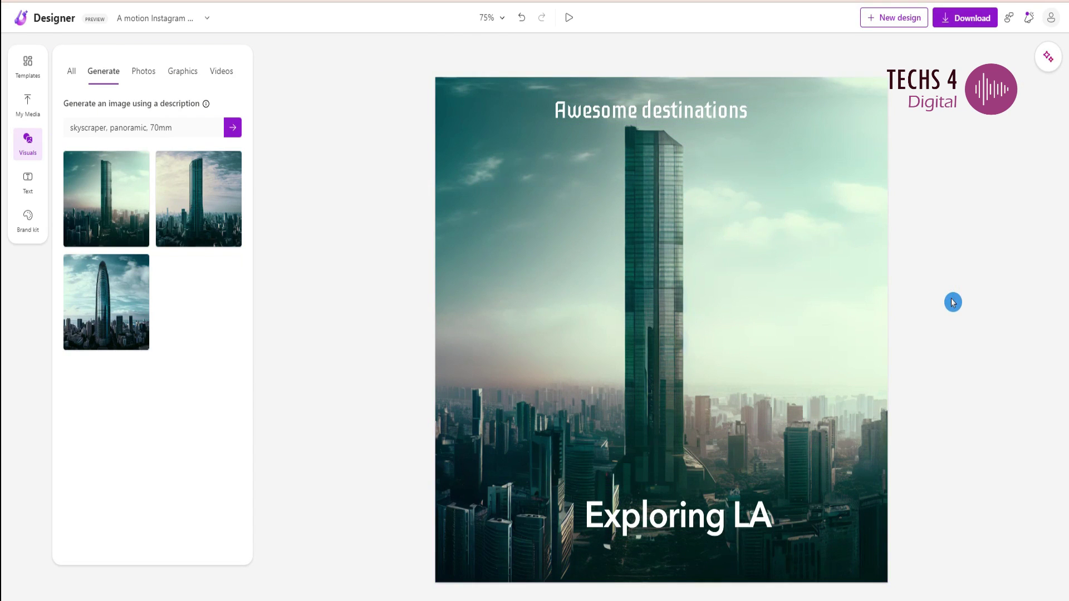
Step: Apply a Copilot collage layout and drop skyscraper images into its left and right frames
{"action": "left_click", "coordinate": [1055, 68]}
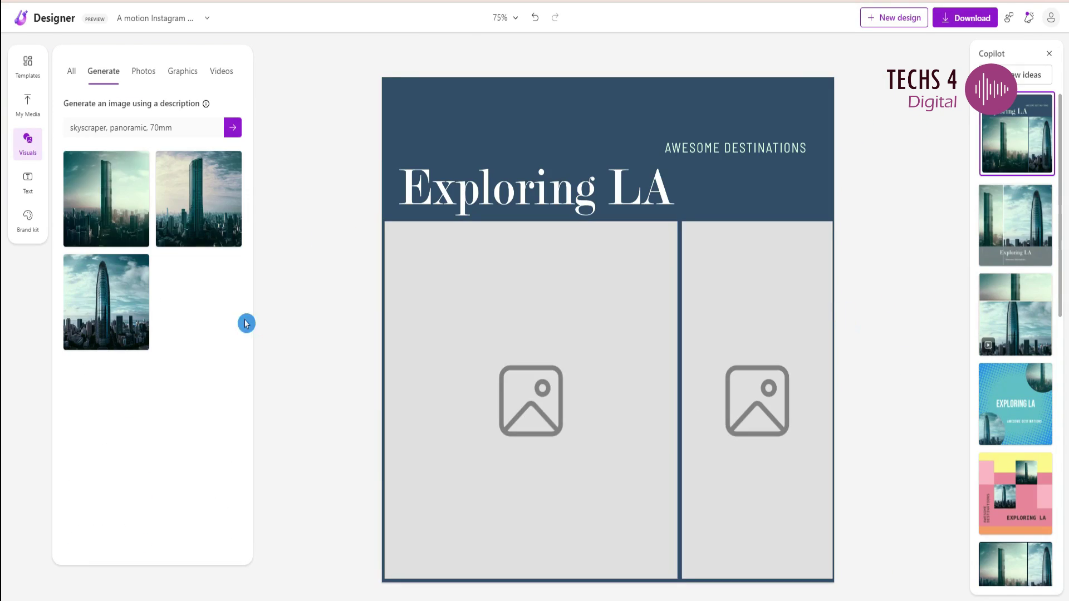
{"action": "left_click_drag", "start_coordinate": [245, 322], "coordinate": [520, 342]}
{"action": "left_click_drag", "start_coordinate": [106, 301], "coordinate": [797, 375]}
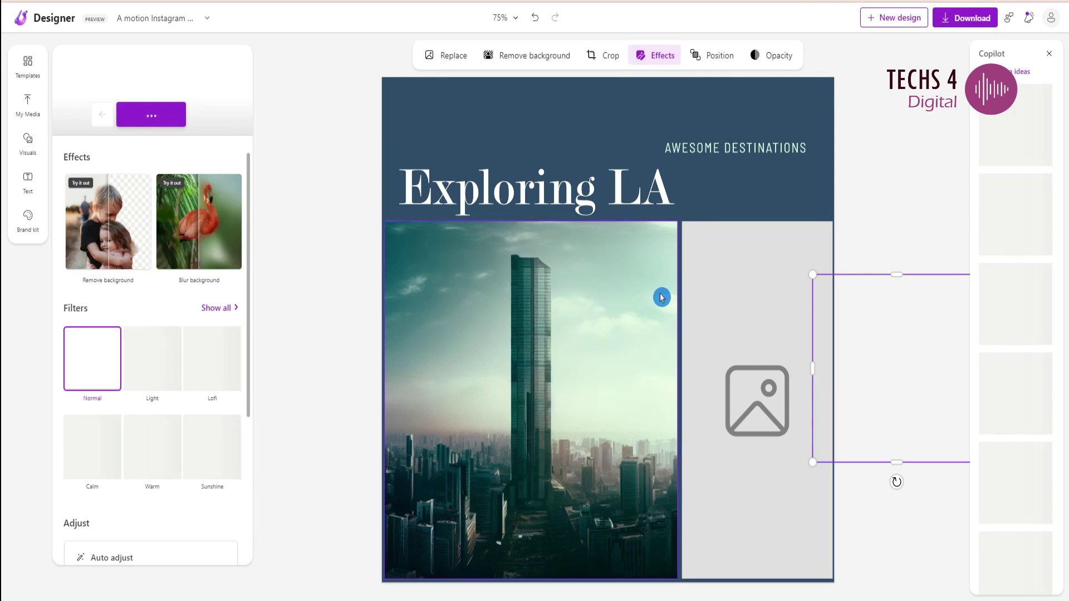
{"action": "left_click", "coordinate": [766, 295]}
{"action": "left_click", "coordinate": [729, 152]}
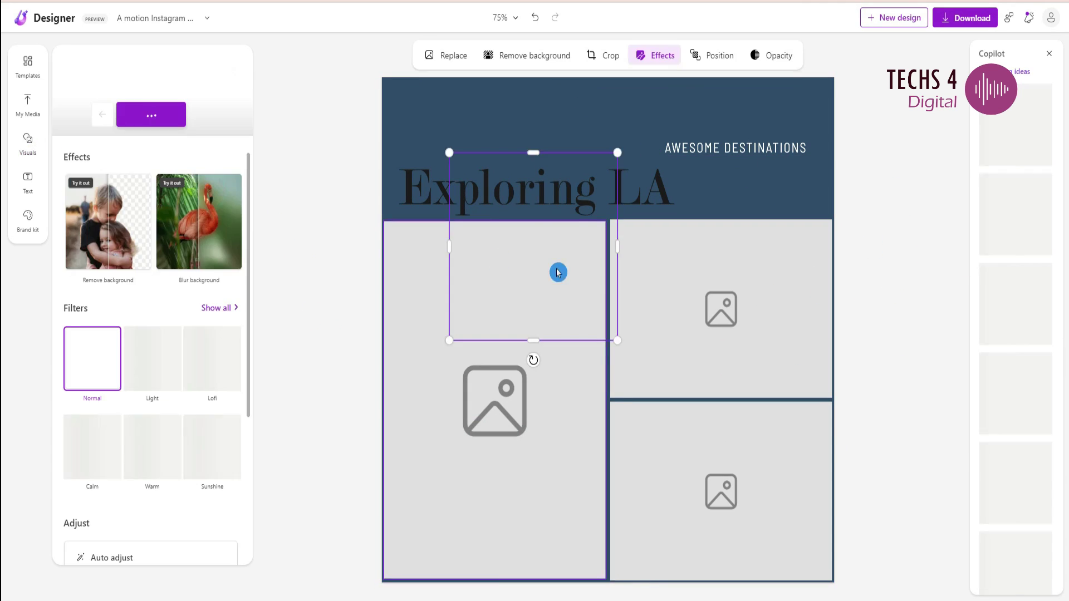
{"action": "left_click", "coordinate": [1016, 318]}
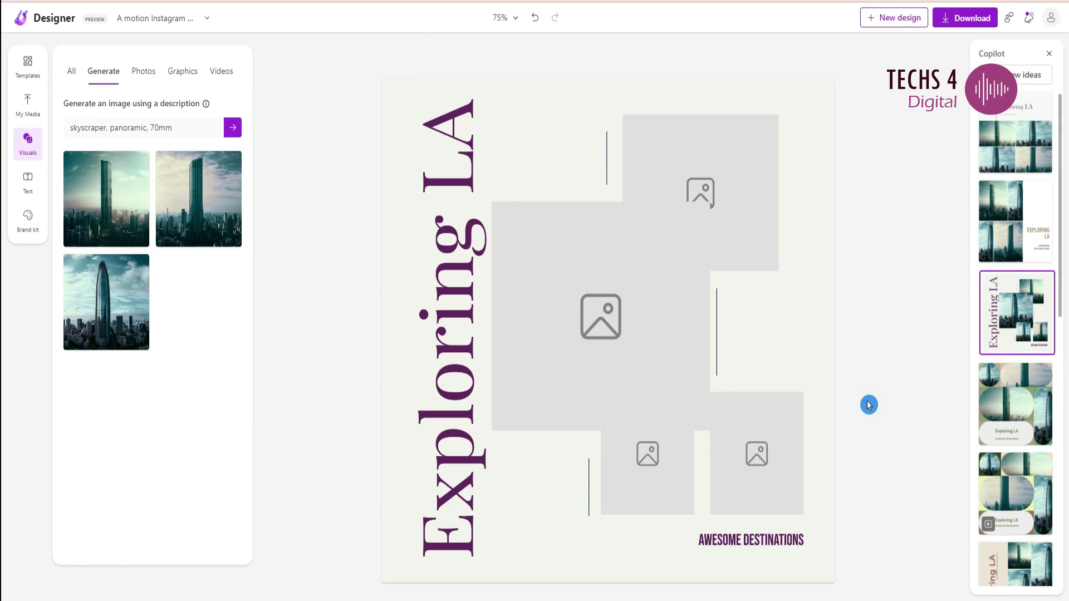
{"action": "key", "text": "ctrl+z"}
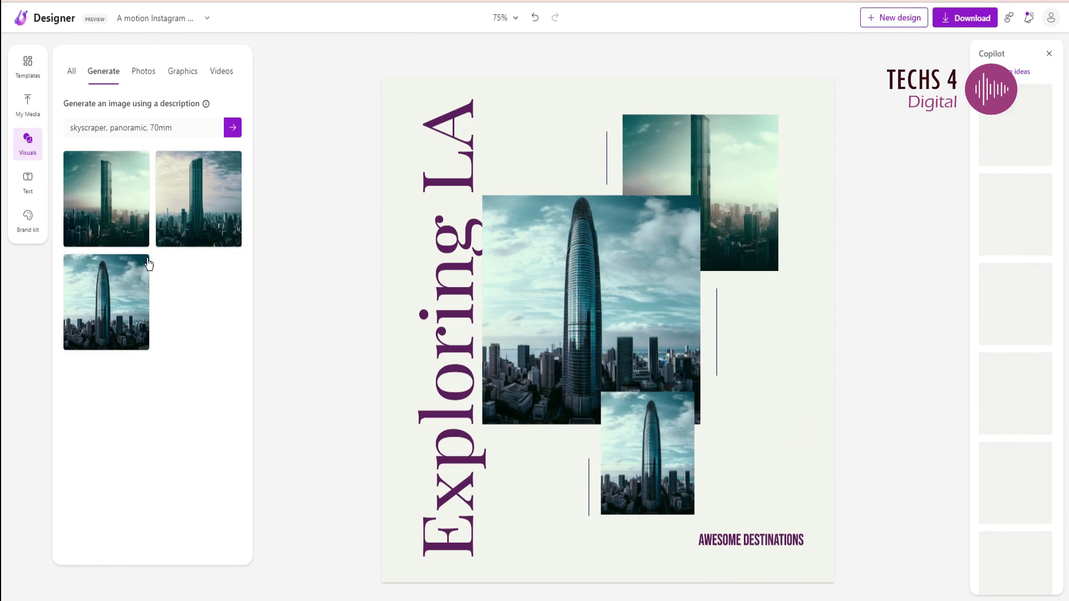
Step: Check the download file type, keeping PNG, and try AI captions and hashtags
{"action": "left_click", "coordinate": [953, 18]}
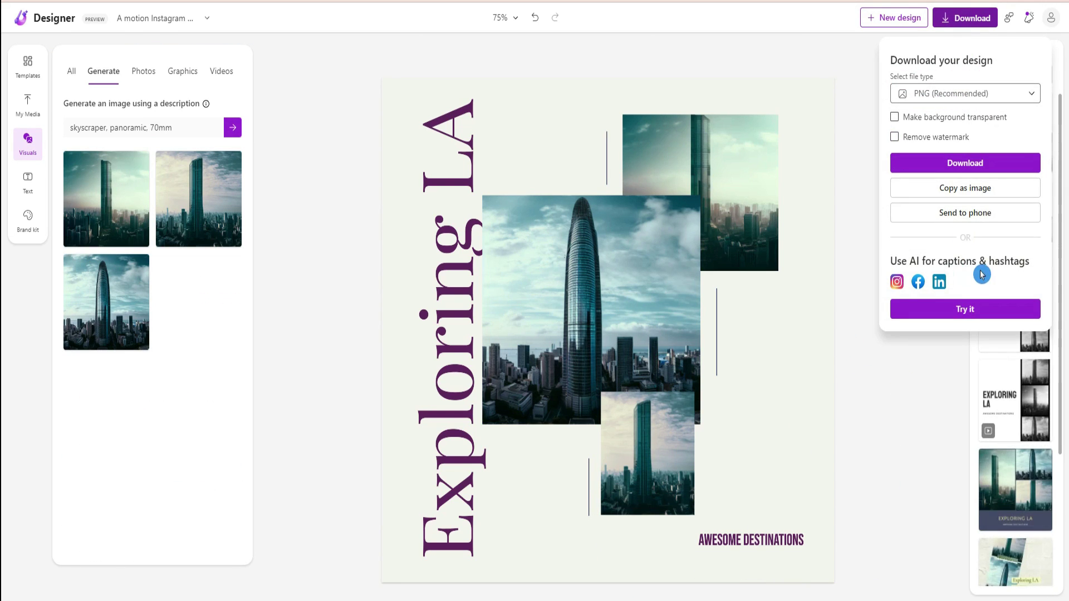
{"action": "left_click", "coordinate": [1027, 96]}
{"action": "left_click", "coordinate": [1030, 95]}
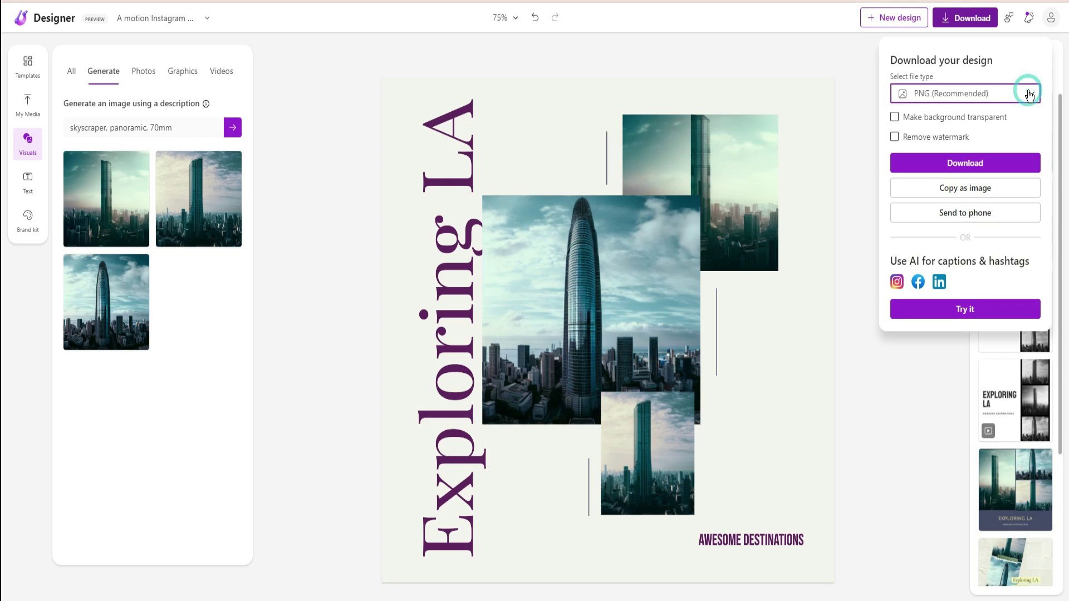
{"action": "left_click", "coordinate": [955, 309]}
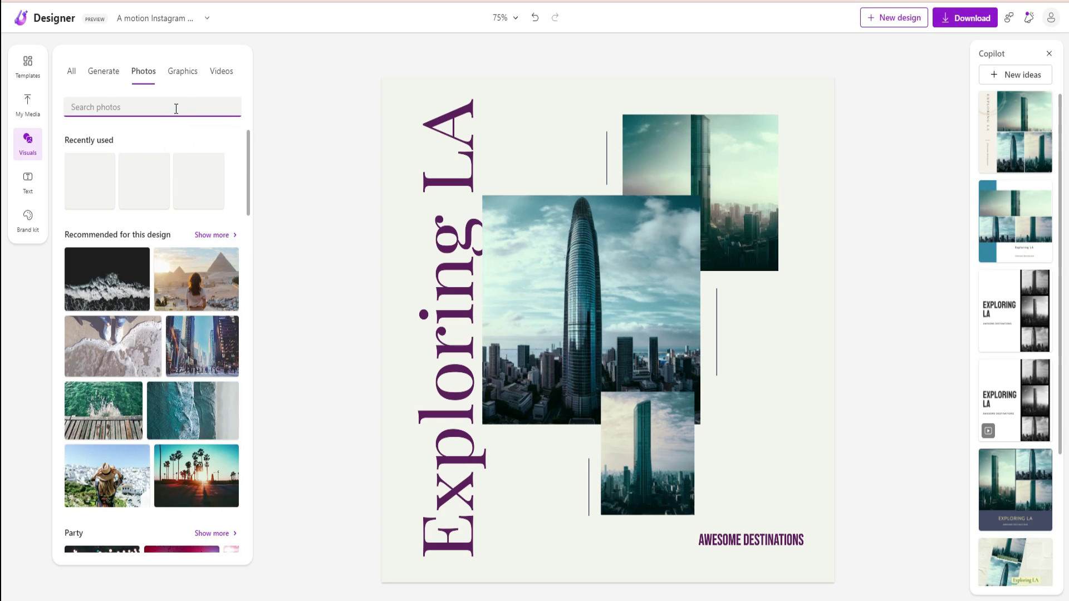
Step: Browse Visuals results for 'city' across Photos, Graphics, Videos and All
{"action": "key", "text": "Return"}
{"action": "scroll", "coordinate": [167, 390], "scroll_direction": "down", "scroll_amount": 5}
{"action": "left_click", "coordinate": [181, 71]}
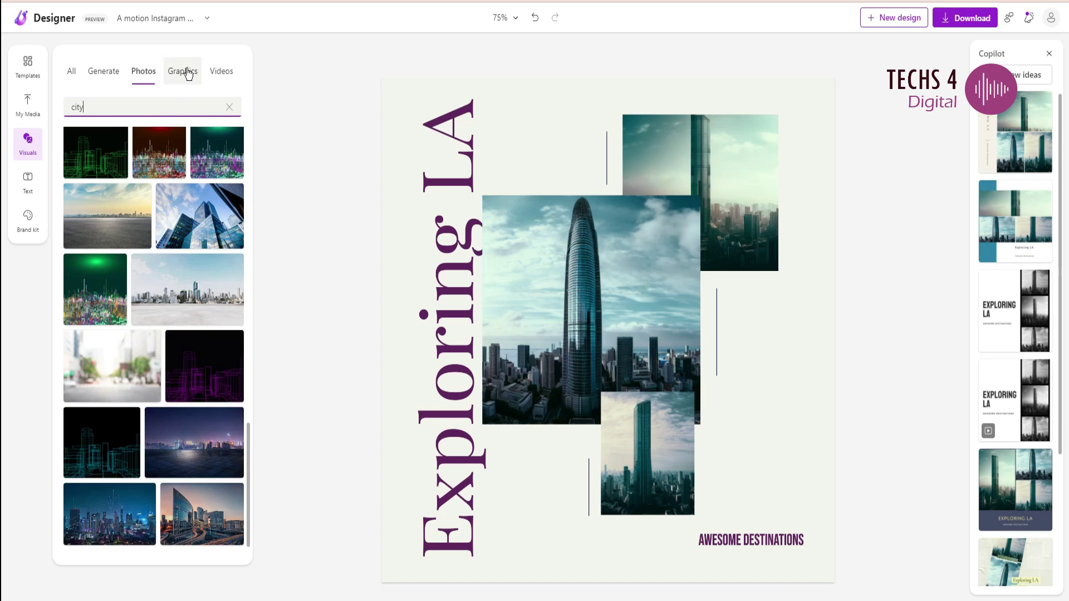
{"action": "scroll", "coordinate": [197, 327], "scroll_direction": "down", "scroll_amount": 5}
{"action": "scroll", "coordinate": [198, 327], "scroll_direction": "down", "scroll_amount": 5}
{"action": "left_click", "coordinate": [221, 72]}
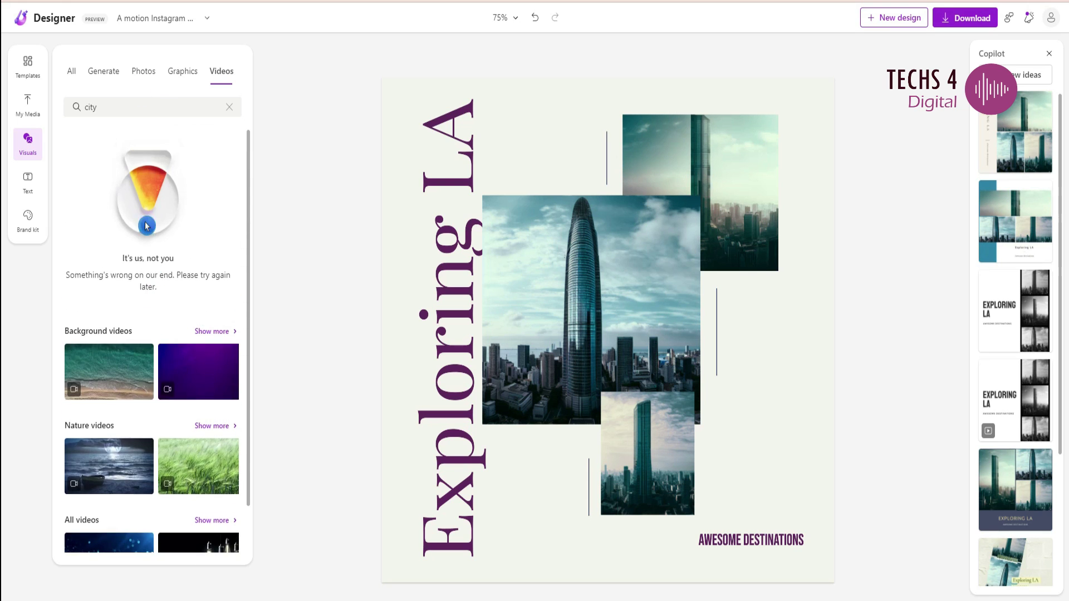
{"action": "left_click", "coordinate": [71, 71]}
Step: Start a blank-canvas design and apply the green tulip 'Wishing you a Happy Easter 2023' template
{"action": "scroll", "coordinate": [179, 303], "scroll_direction": "up", "scroll_amount": 10}
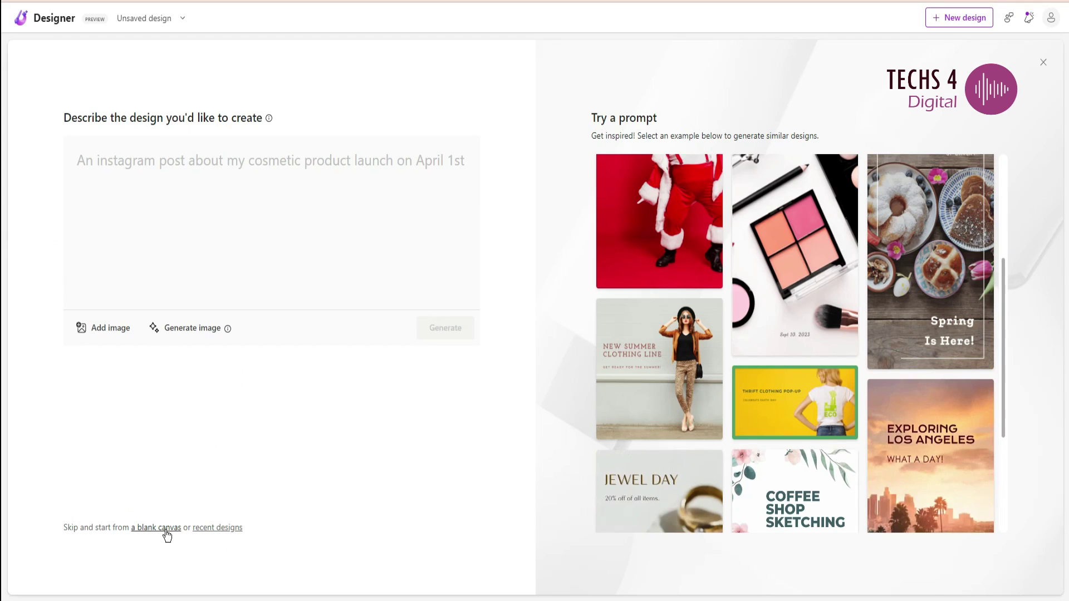
{"action": "left_click", "coordinate": [167, 531]}
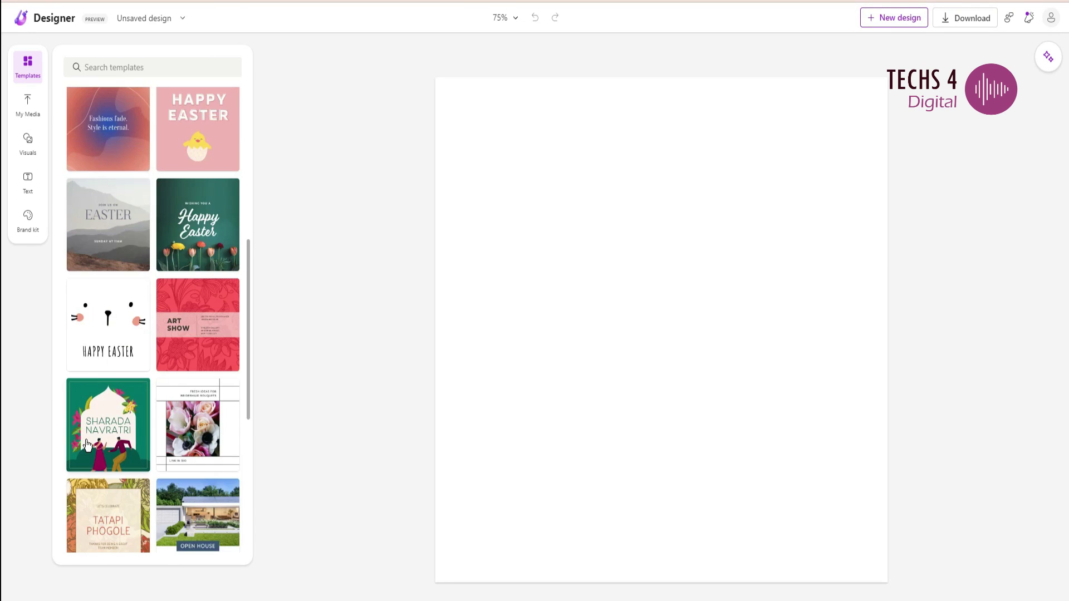
{"action": "scroll", "coordinate": [144, 312], "scroll_direction": "up", "scroll_amount": 3}
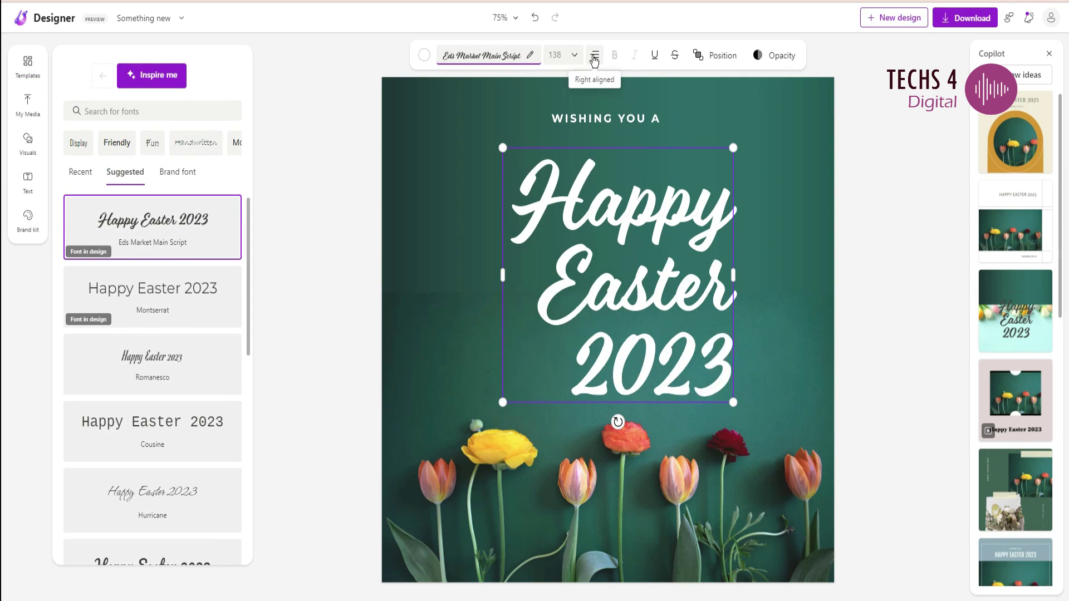
Step: Remove the pink flower photo's white background and move it up over 2023
{"action": "left_click", "coordinate": [717, 58]}
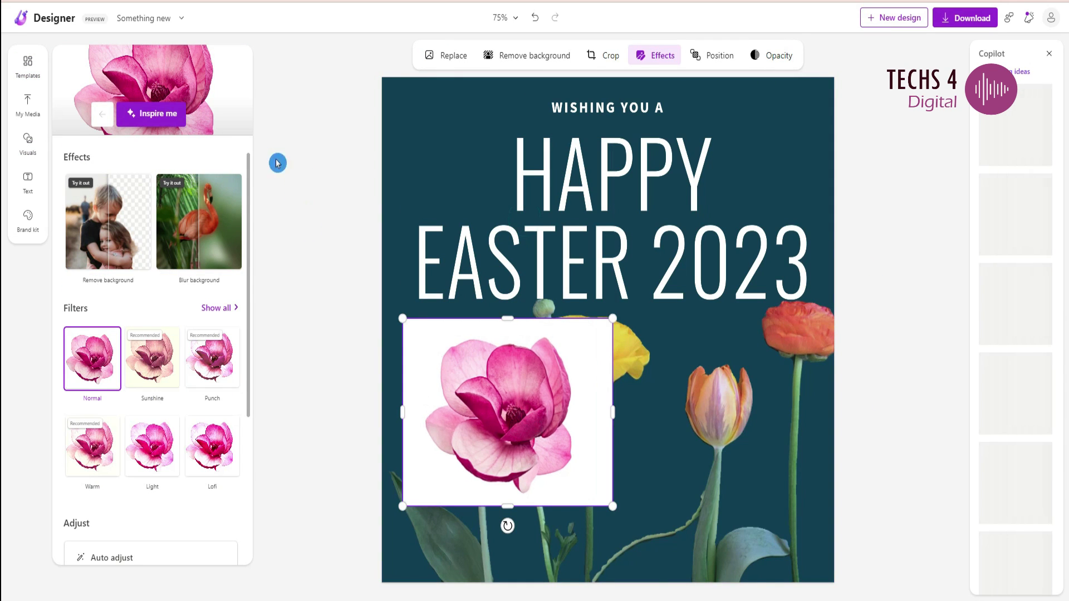
{"action": "left_click", "coordinate": [518, 57]}
{"action": "left_click_drag", "start_coordinate": [415, 492], "coordinate": [625, 348]}
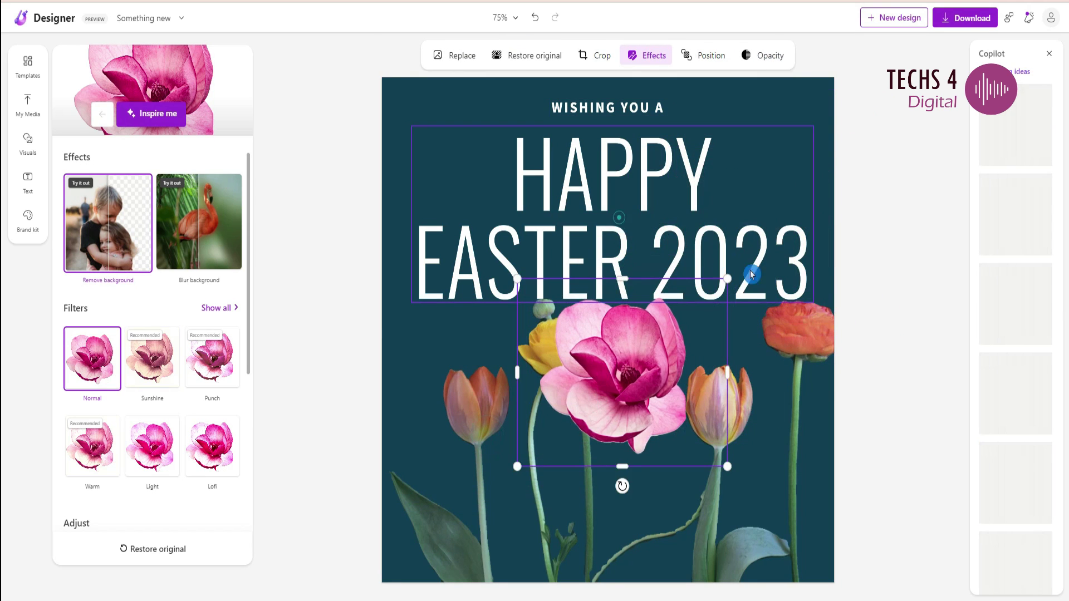
Step: Narrow the HAPPY EASTER 2023 title box to 660 by 259 and place the flower at the upper right
{"action": "left_click", "coordinate": [752, 274]}
{"action": "left_click_drag", "start_coordinate": [813, 302], "coordinate": [688, 247]}
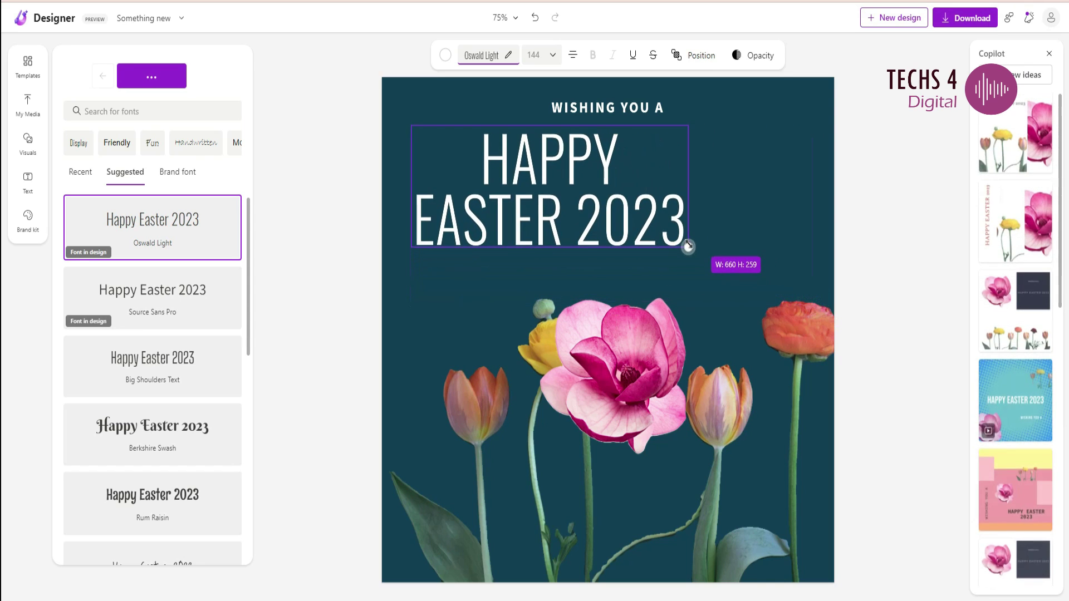
{"action": "left_click_drag", "start_coordinate": [616, 418], "coordinate": [732, 222]}
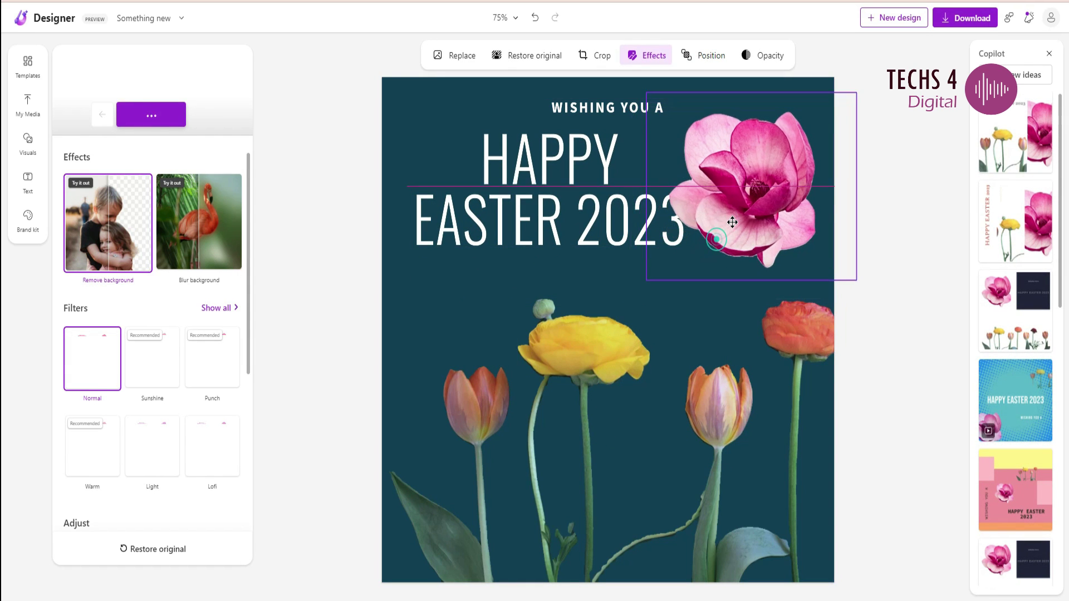
Step: Add the orange flower video from a 'flower' search and set it as the background
{"action": "left_click", "coordinate": [220, 78]}
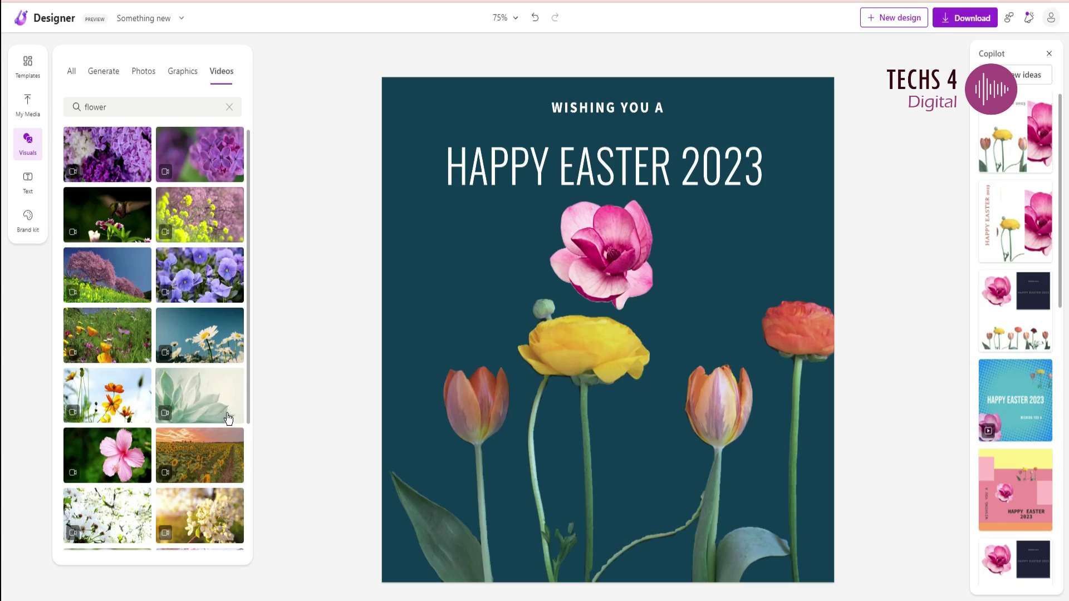
{"action": "left_click", "coordinate": [110, 398]}
{"action": "right_click", "coordinate": [652, 215]}
{"action": "left_click", "coordinate": [692, 356]}
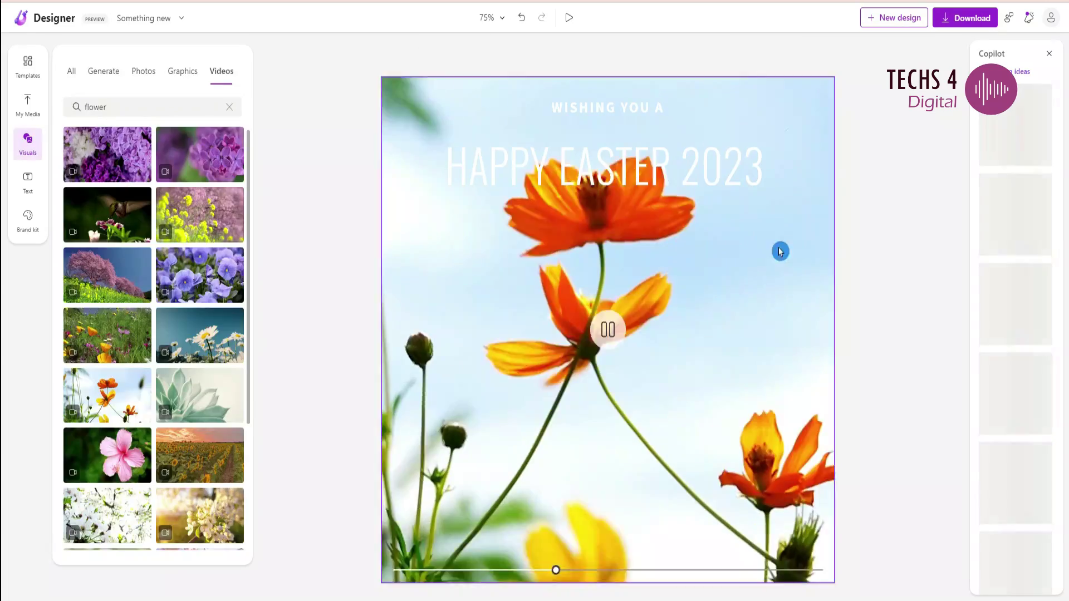
Step: Turn both the WISHING YOU A and HAPPY EASTER 2023 text lines dark teal
{"action": "left_click", "coordinate": [598, 167]}
{"action": "left_click", "coordinate": [599, 112], "text": "shift"}
{"action": "left_click", "coordinate": [469, 54]}
{"action": "left_click", "coordinate": [102, 175]}
{"action": "left_click", "coordinate": [936, 306]}
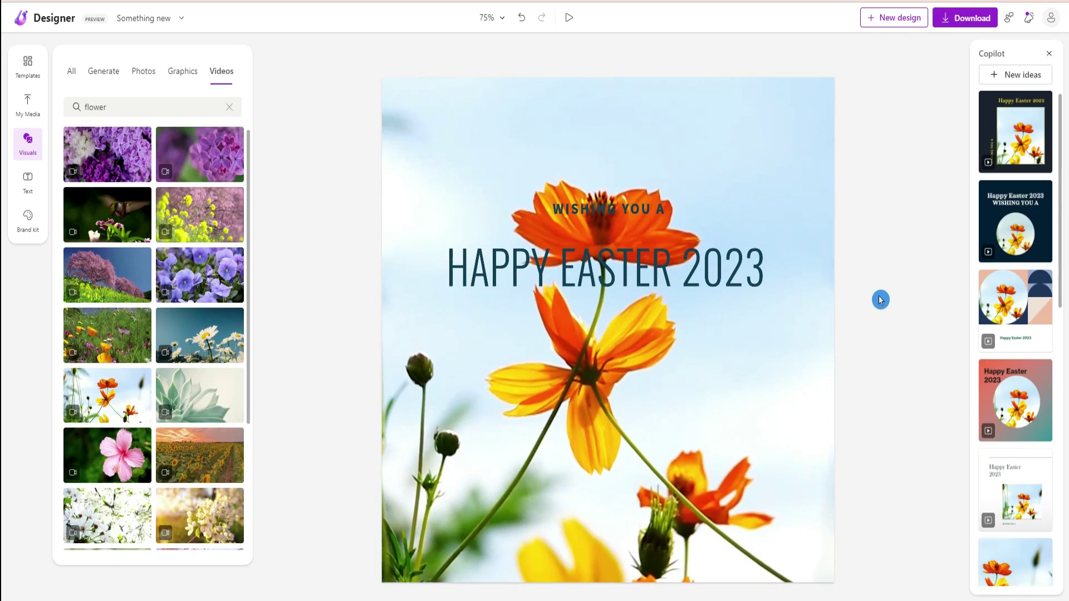
Step: Check the download file types available (MP4, PNG, JPEG) without downloading
{"action": "left_click", "coordinate": [969, 17]}
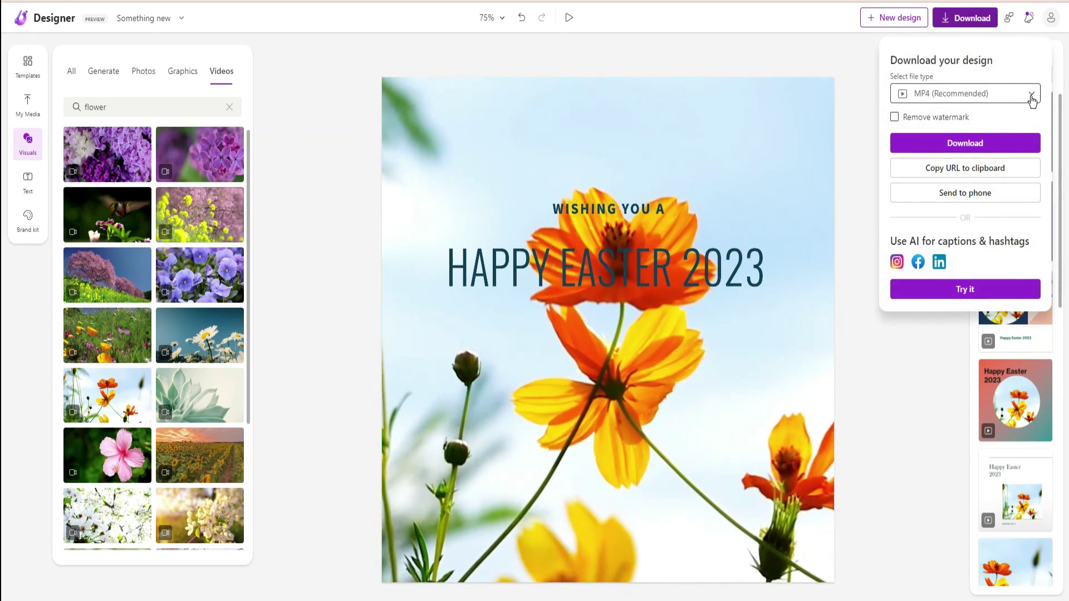
{"action": "left_click", "coordinate": [1031, 96]}
{"action": "left_click_drag", "start_coordinate": [1035, 126], "coordinate": [1044, 90]}
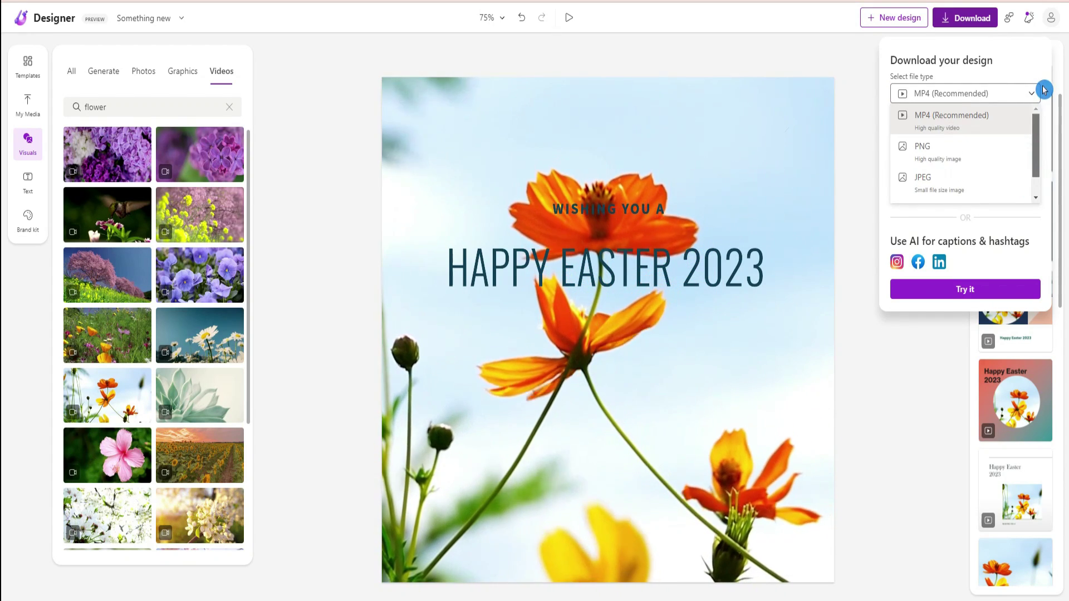
{"action": "left_click", "coordinate": [848, 60]}
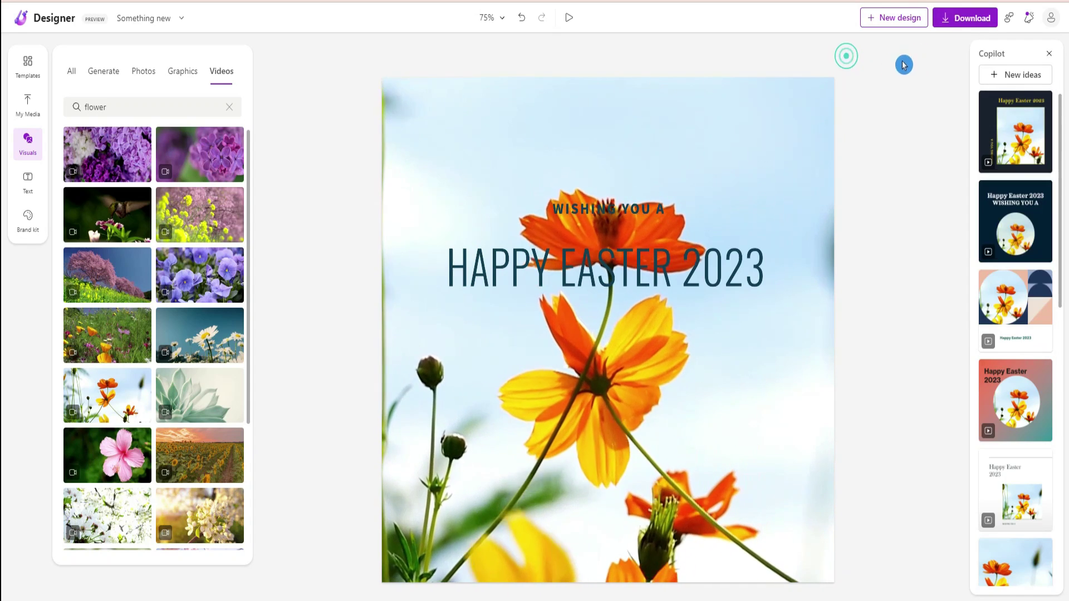
{"action": "left_click", "coordinate": [955, 18]}
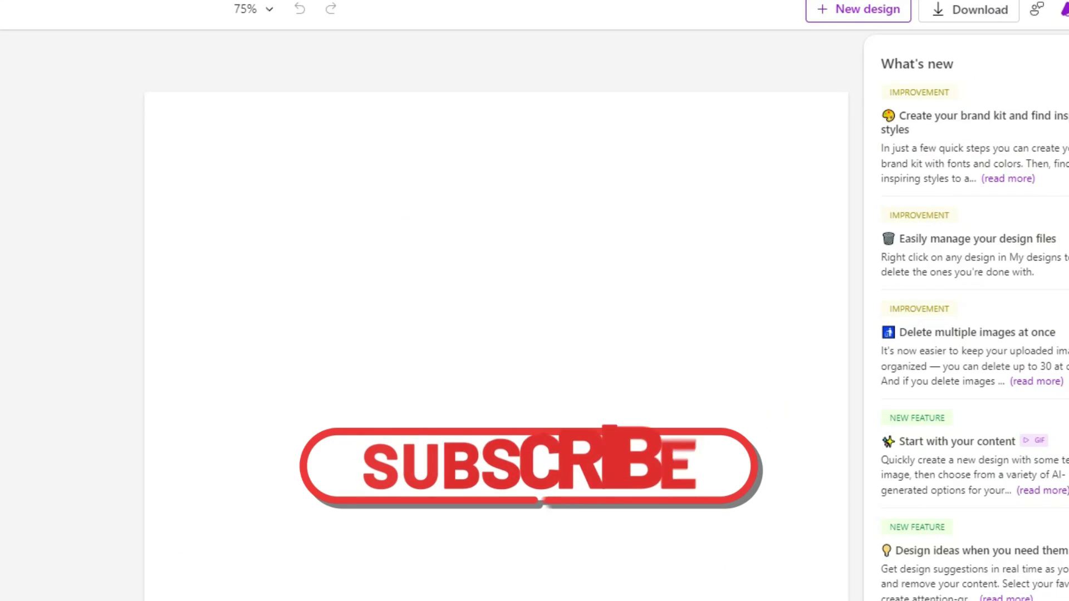
Step: Browse the template gallery and dismiss the start page to reach a new blank canvas
{"action": "scroll", "coordinate": [969, 334], "scroll_direction": "down", "scroll_amount": 5}
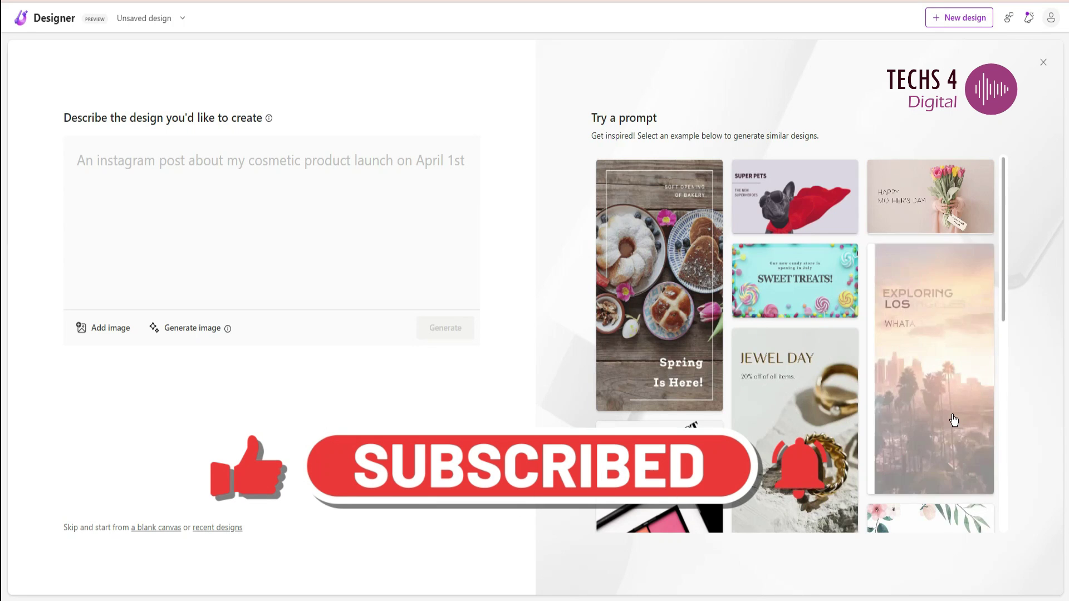
{"action": "scroll", "coordinate": [795, 334], "scroll_direction": "down", "scroll_amount": 5}
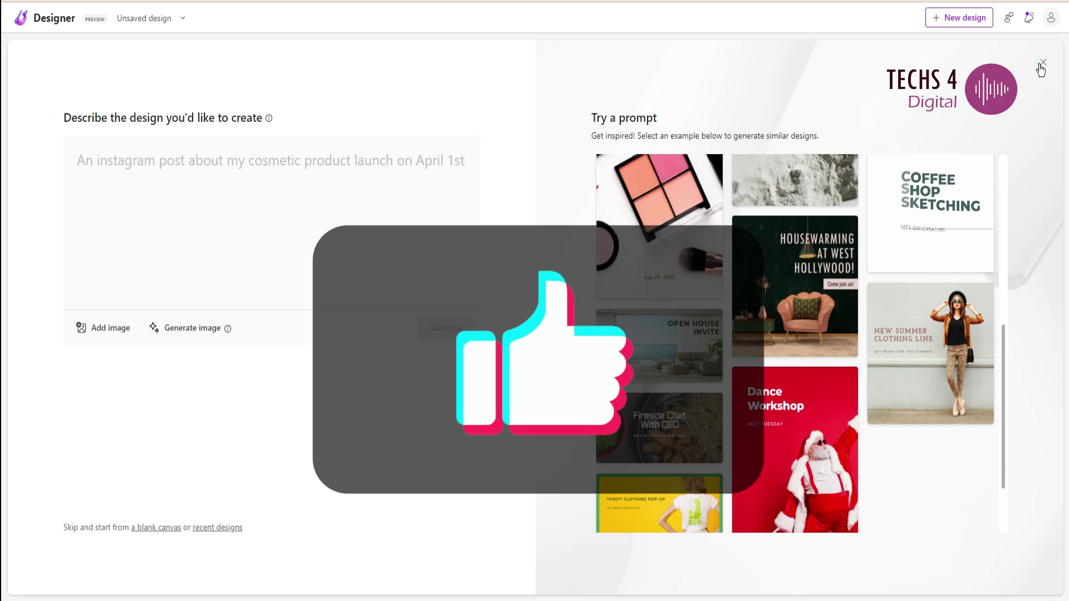
{"action": "left_click", "coordinate": [1042, 64]}
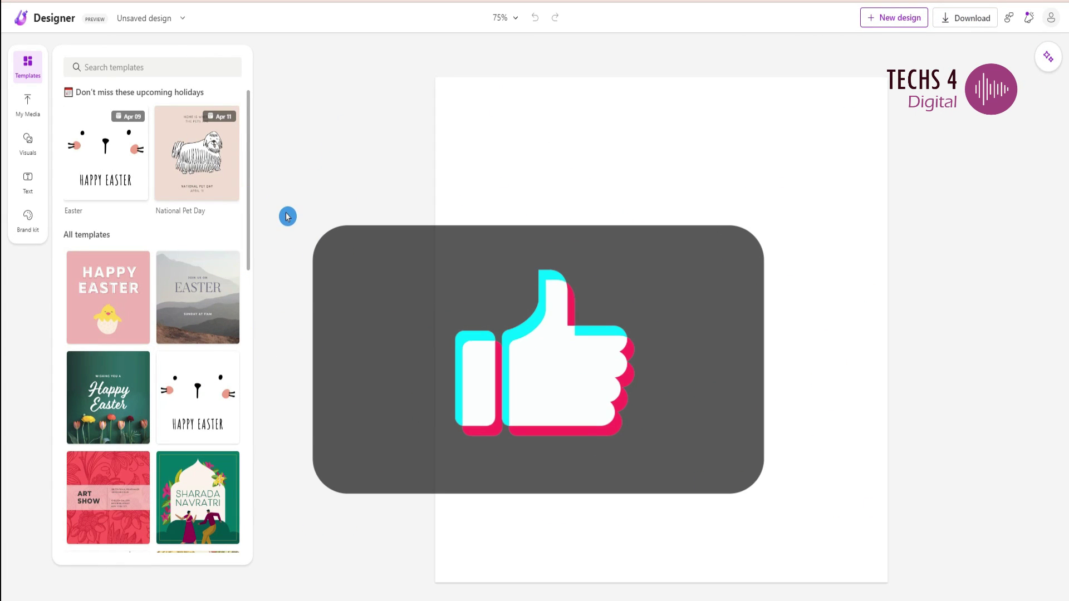